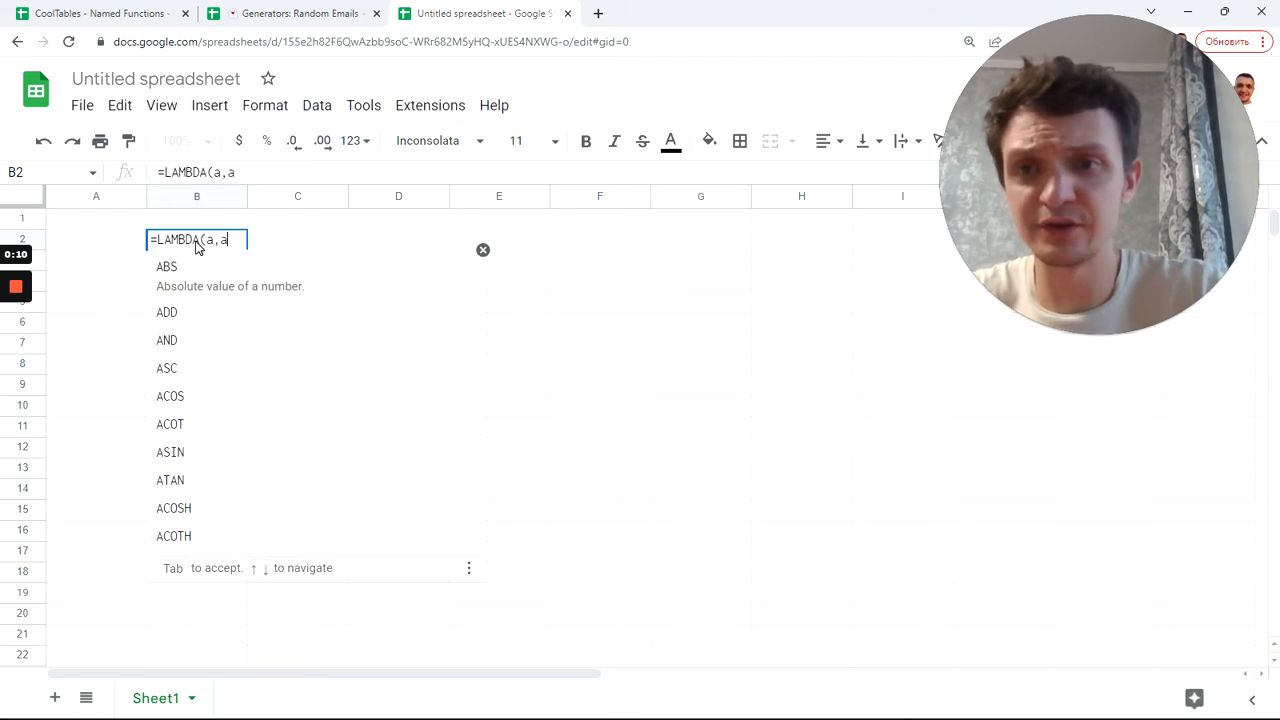
# Step: Complete B2's formula as =LAMBDA(a,a)(ARRAYFORMULA(now())), accepting the ARRAYFORMULA suggestion
pyautogui.write(')(')
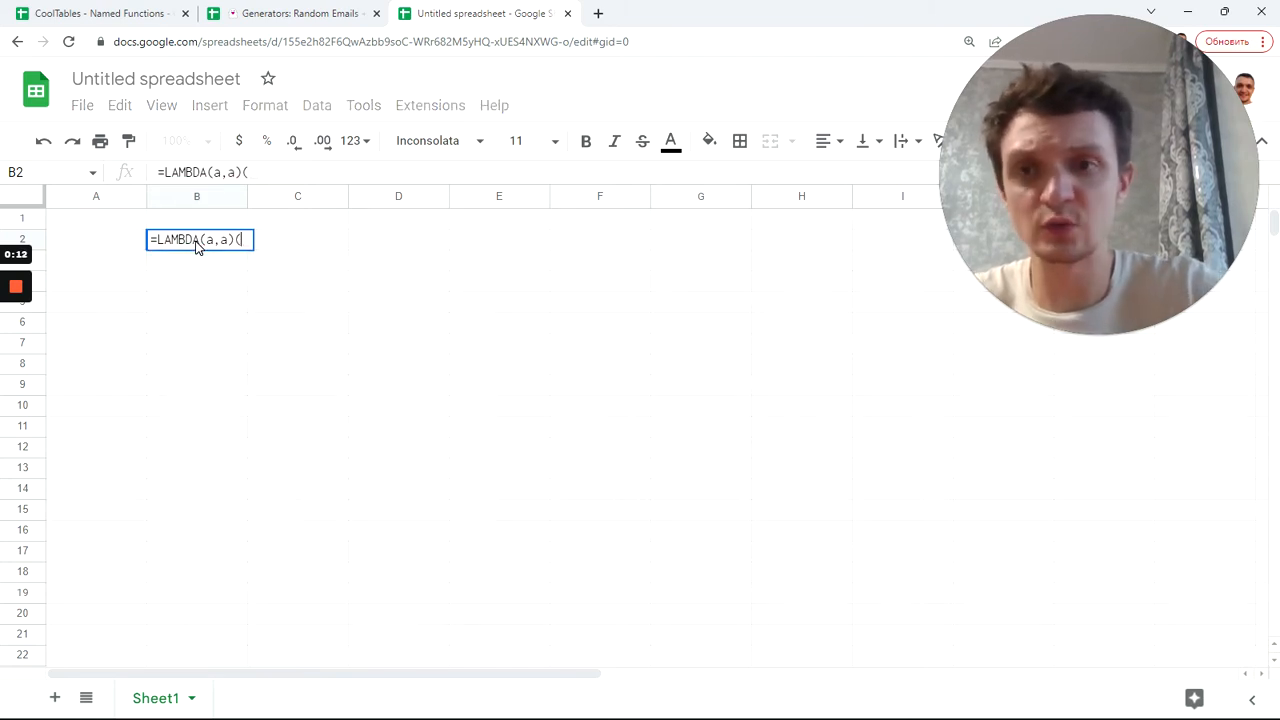
pyautogui.write('arr')
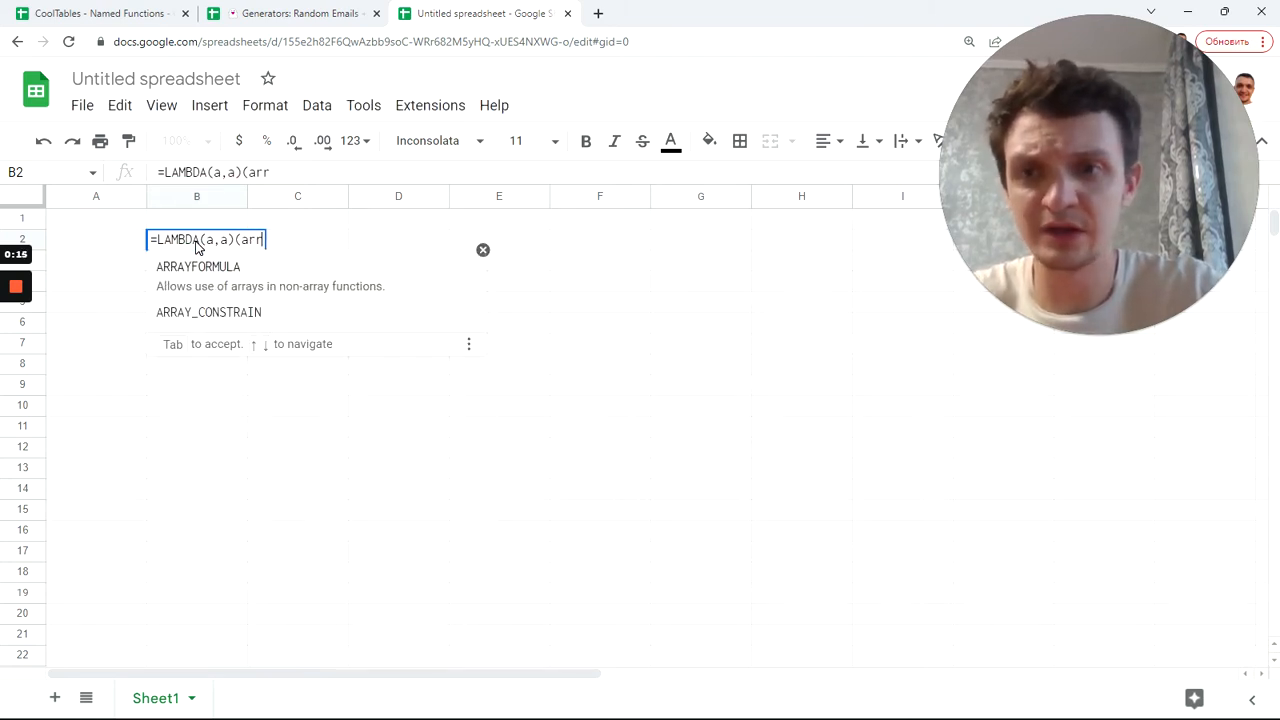
pyautogui.press('Tab')
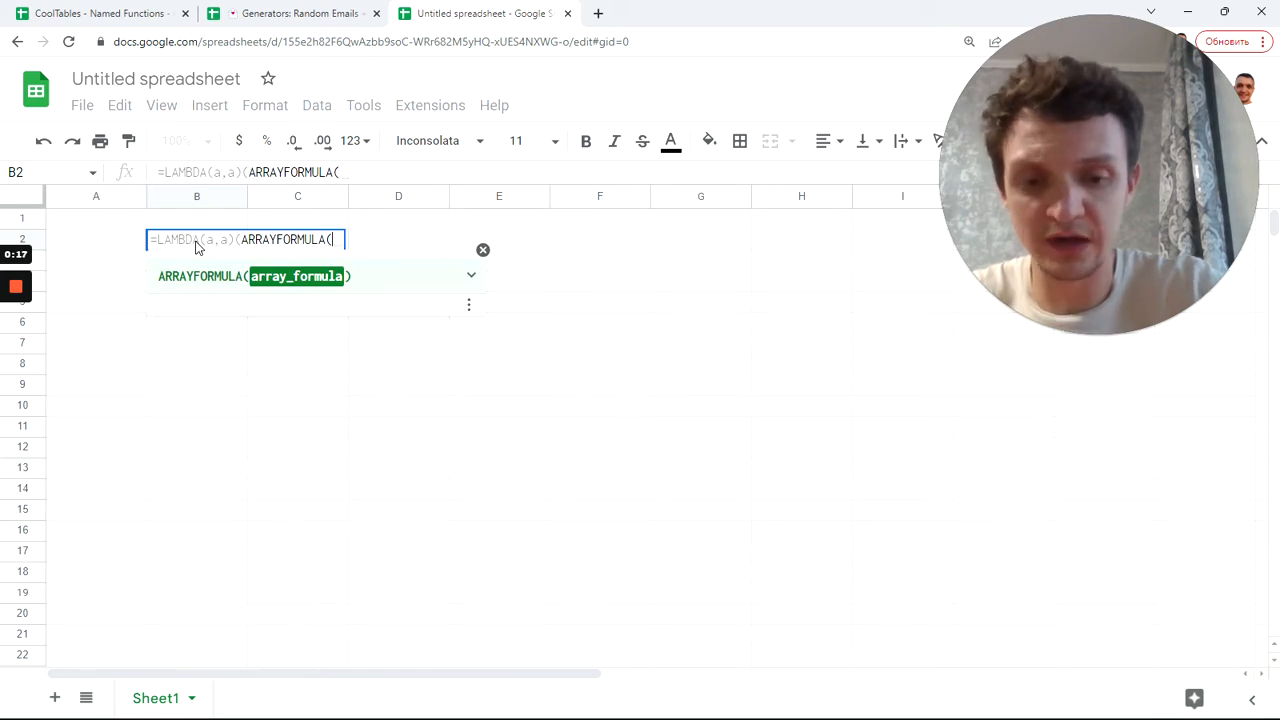
pyautogui.write('now()')
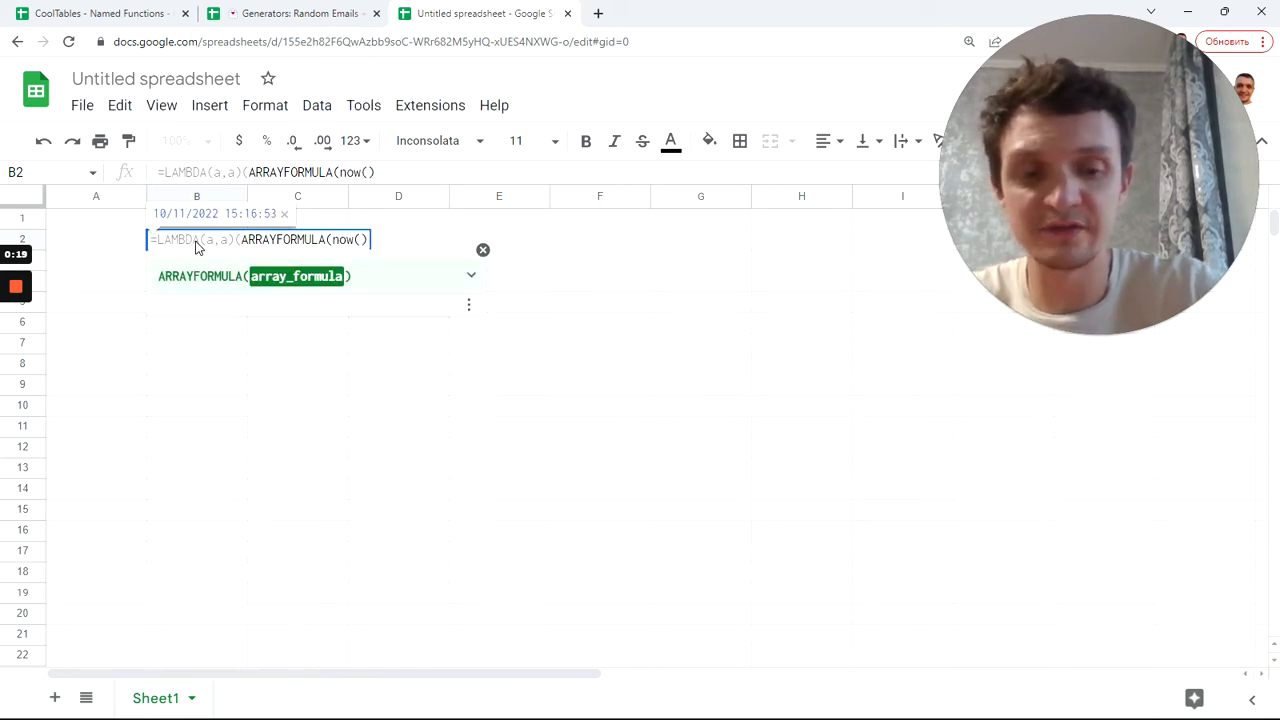
pyautogui.press('Return')
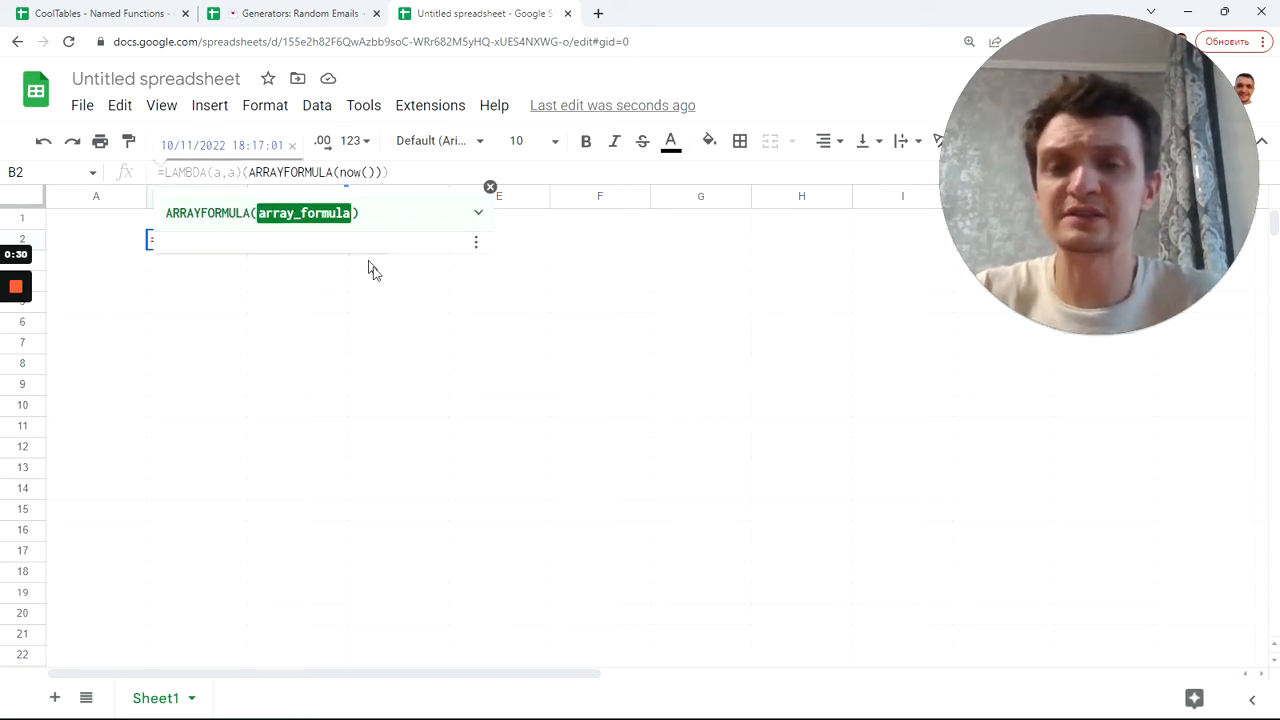
# Step: Type 'dd' test entries in D3 and D5
pyautogui.press('Tab')
pyautogui.click(408, 263)
pyautogui.write('dd')
pyautogui.click(403, 305)
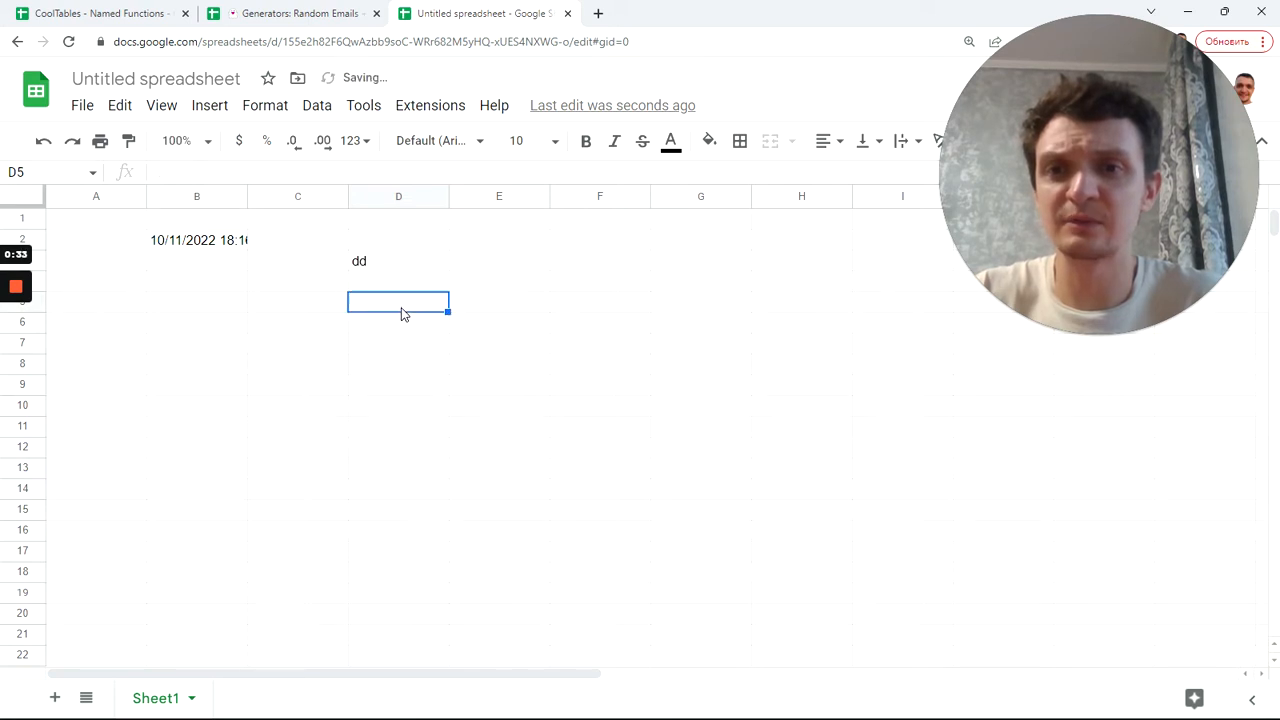
pyautogui.write('dd')
pyautogui.click(397, 348)
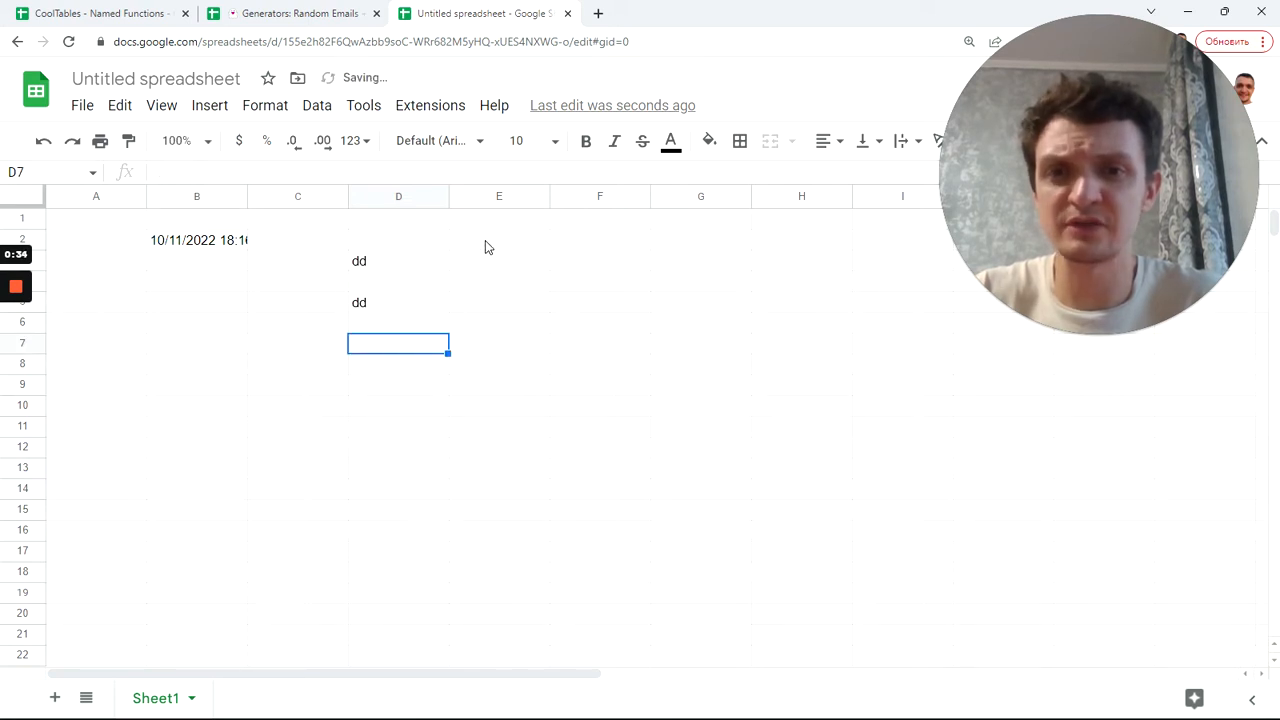
# Step: Enter =now() in E2 and widen column E to show the full date
pyautogui.click(486, 242)
pyautogui.write('=')
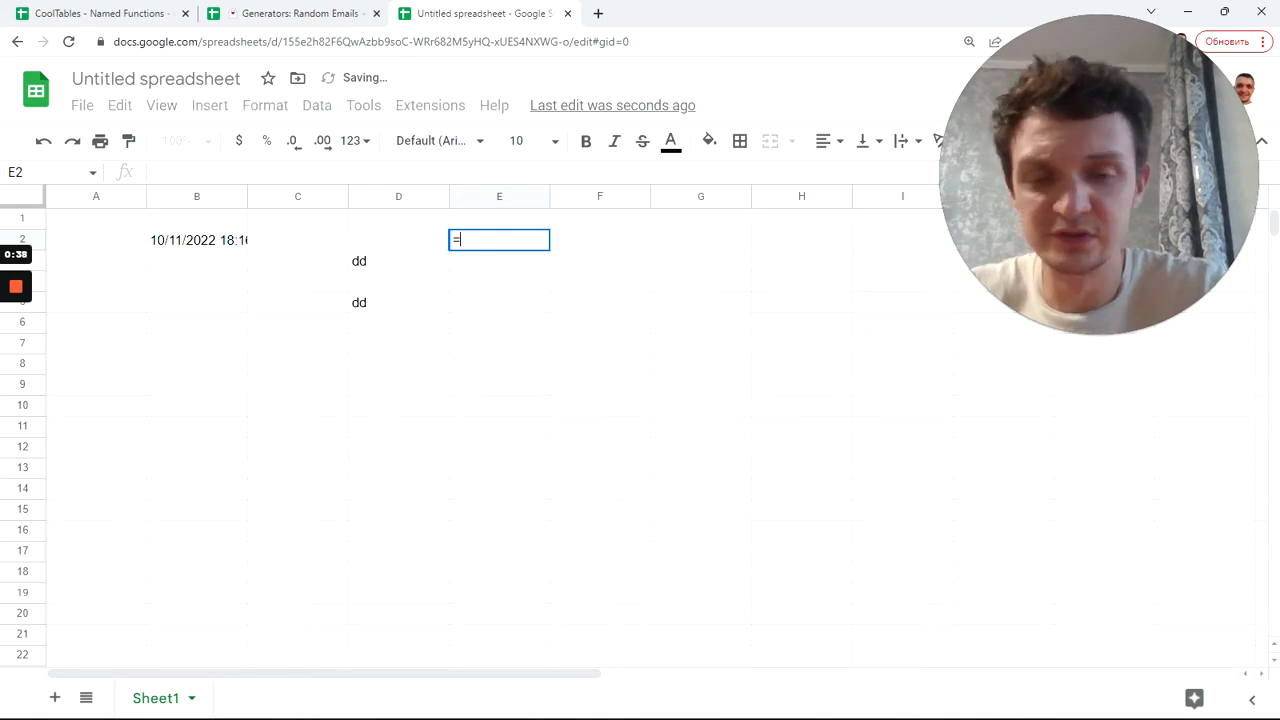
pyautogui.write('now()')
pyautogui.press('Tab')
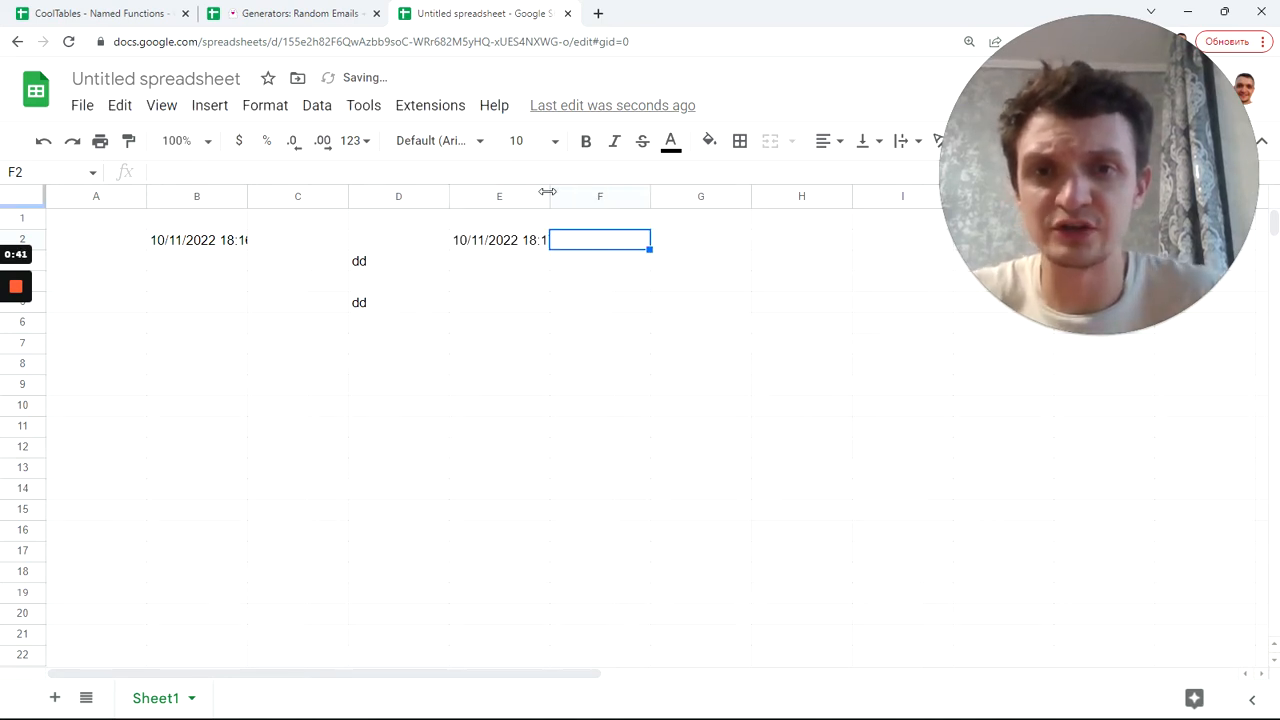
pyautogui.moveTo(555, 191); pyautogui.dragTo(588, 191)
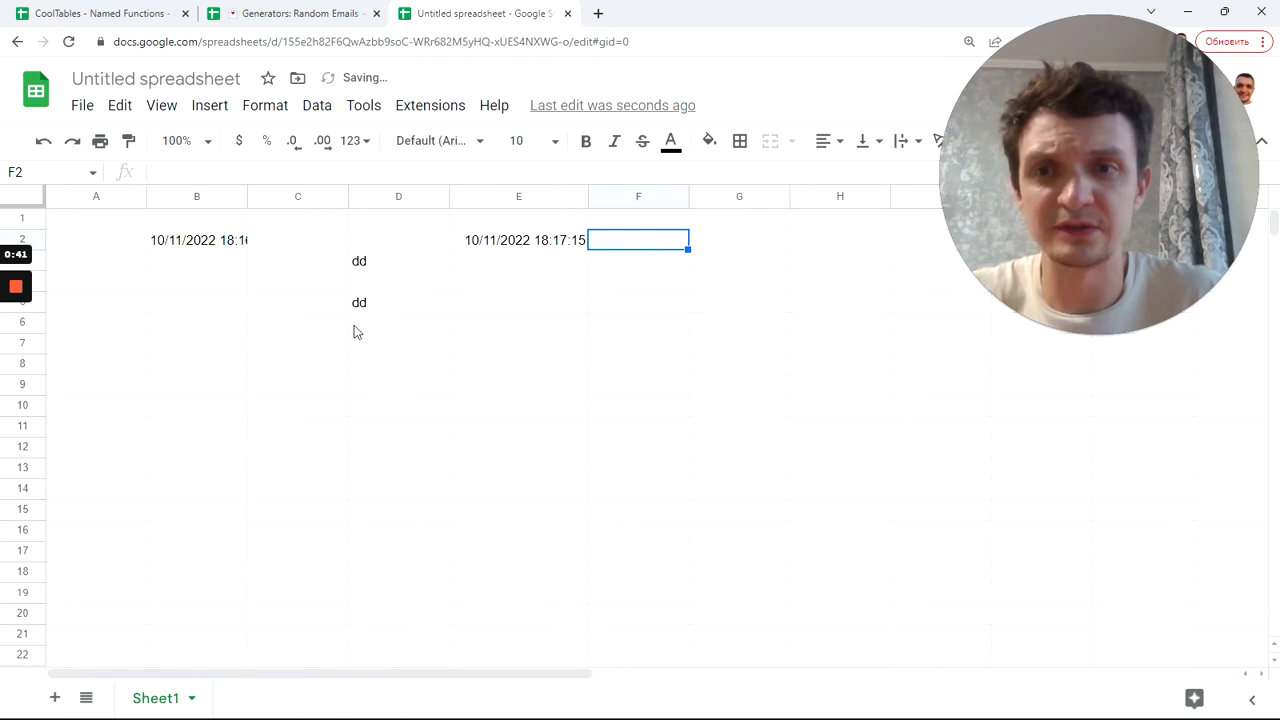
# Step: Add more 'dd' test entries in D6, D8 and D11, then select B2
pyautogui.click(354, 325)
pyautogui.write('dd')
pyautogui.click(380, 368)
pyautogui.write('dd')
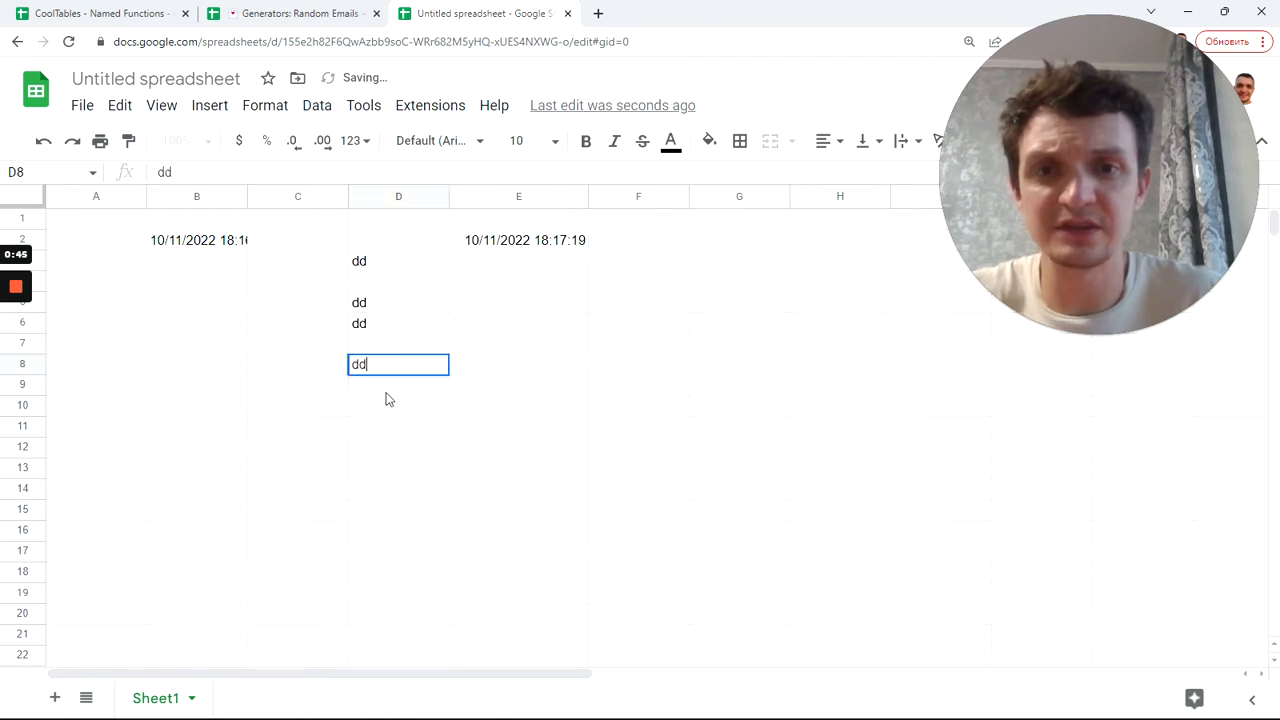
pyautogui.press('Return')
pyautogui.click(392, 430)
pyautogui.write('dd')
pyautogui.press('Return')
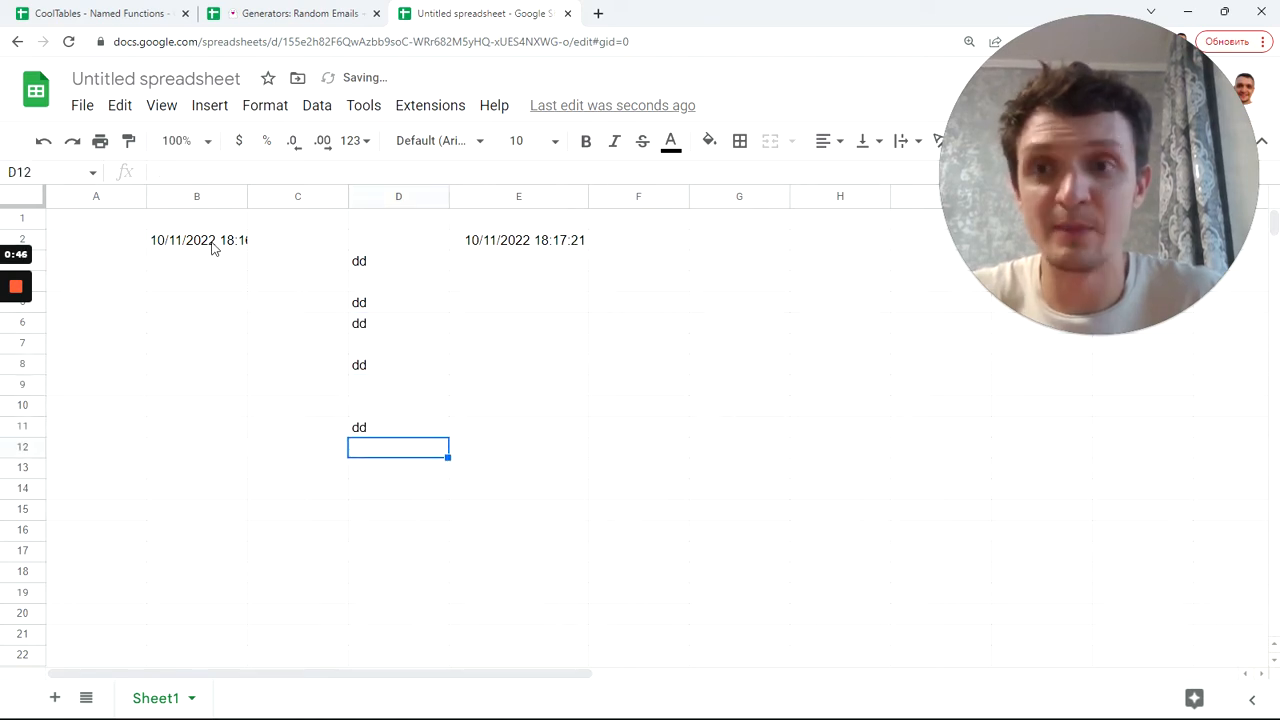
pyautogui.click(206, 246)
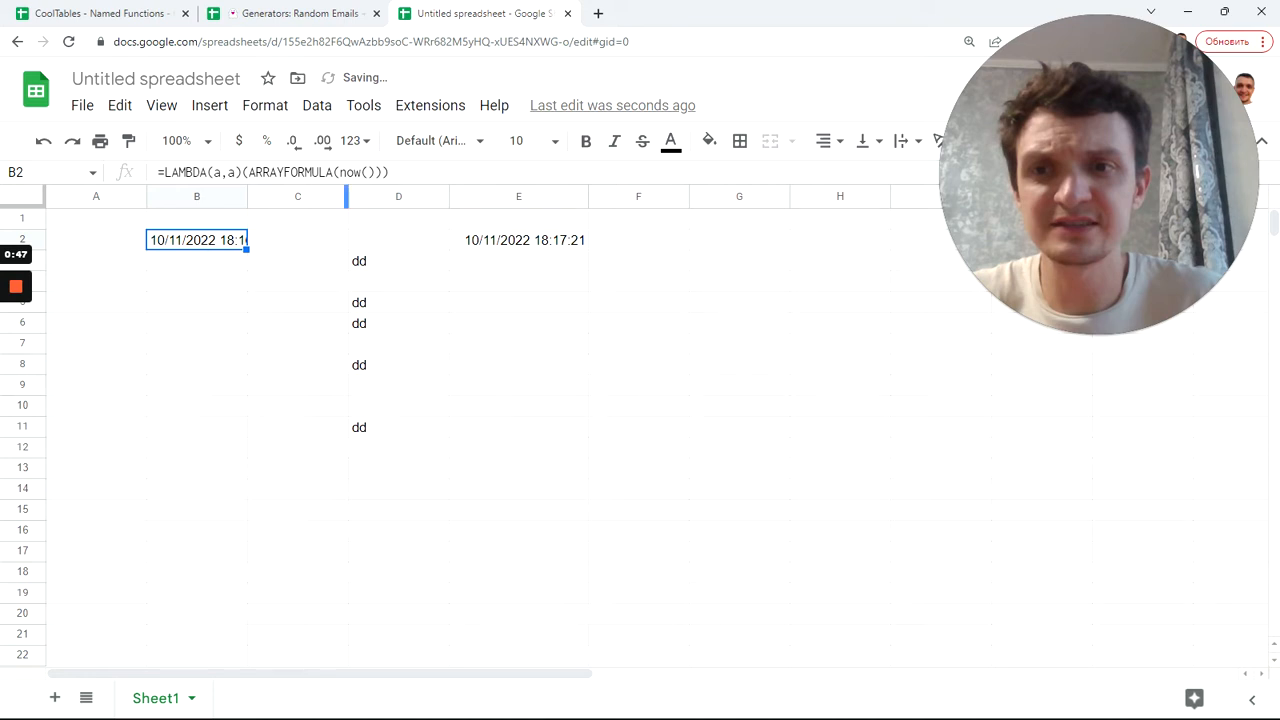
# Step: Append *SEQUENCE(10,1,1,0) after now() in B2's formula so dates fill B2:B11
pyautogui.doubleClick(355, 172)
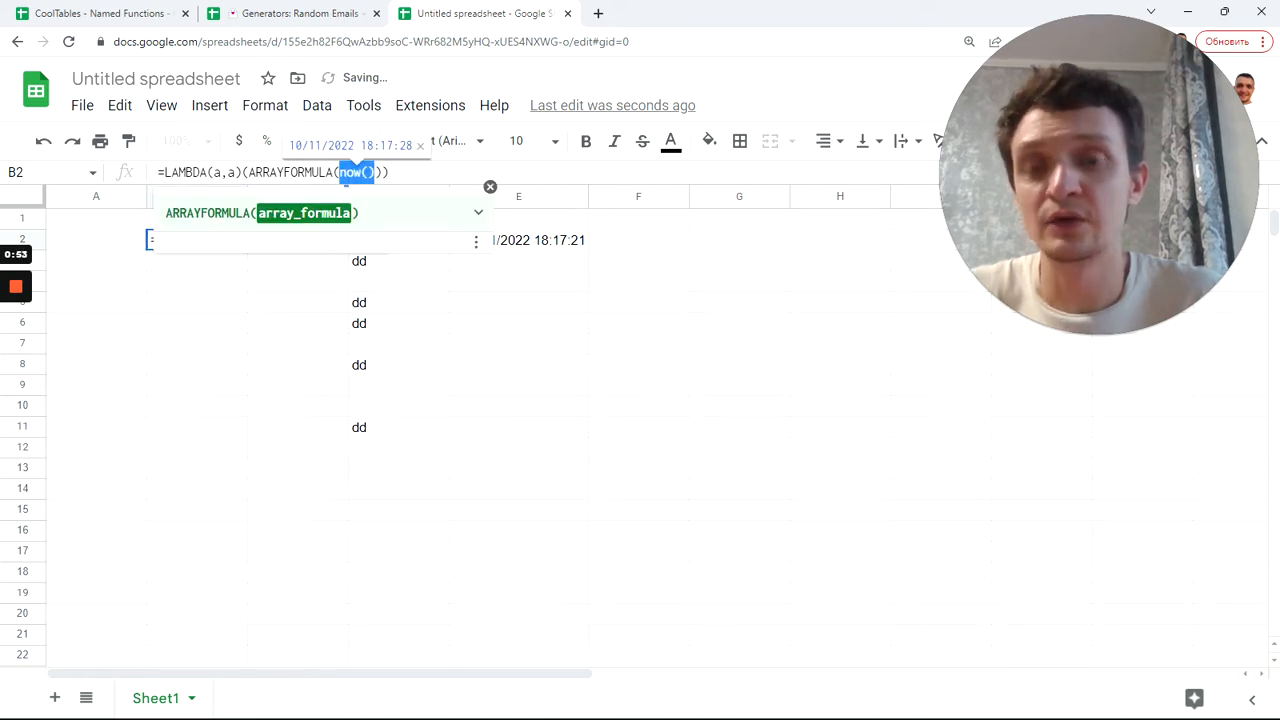
pyautogui.press('Right')
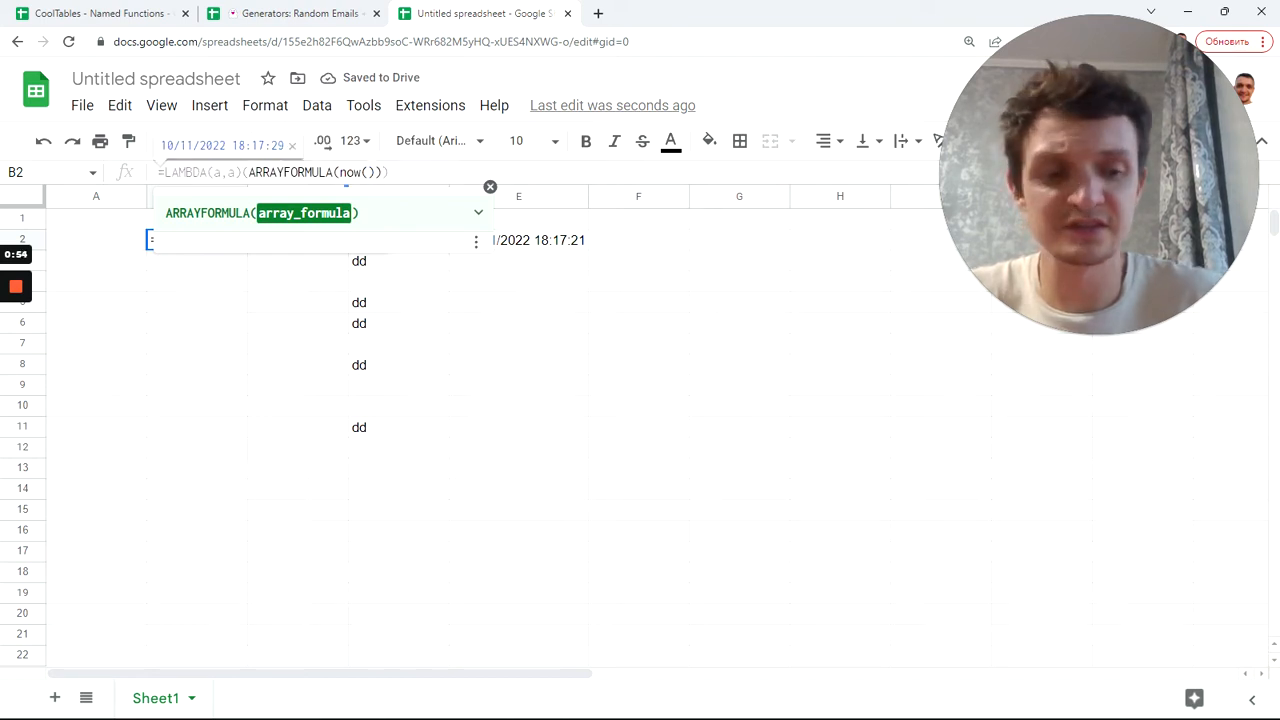
pyautogui.write('*')
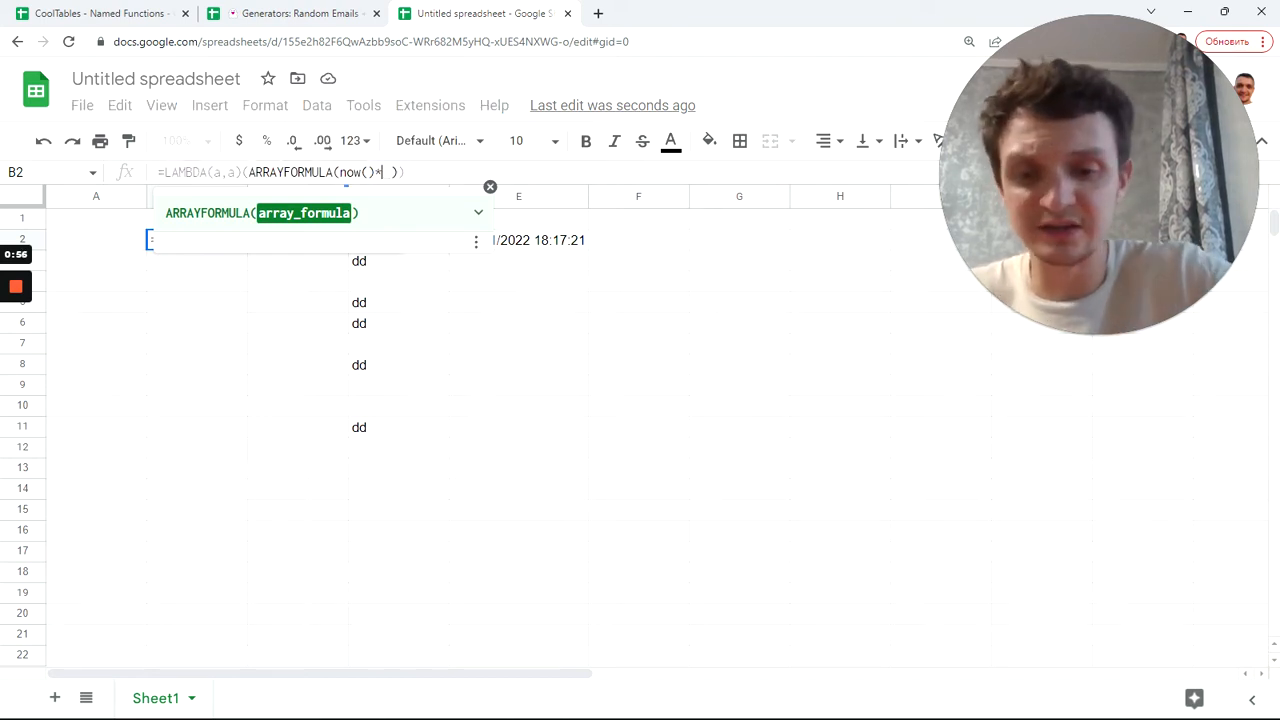
pyautogui.write('seq')
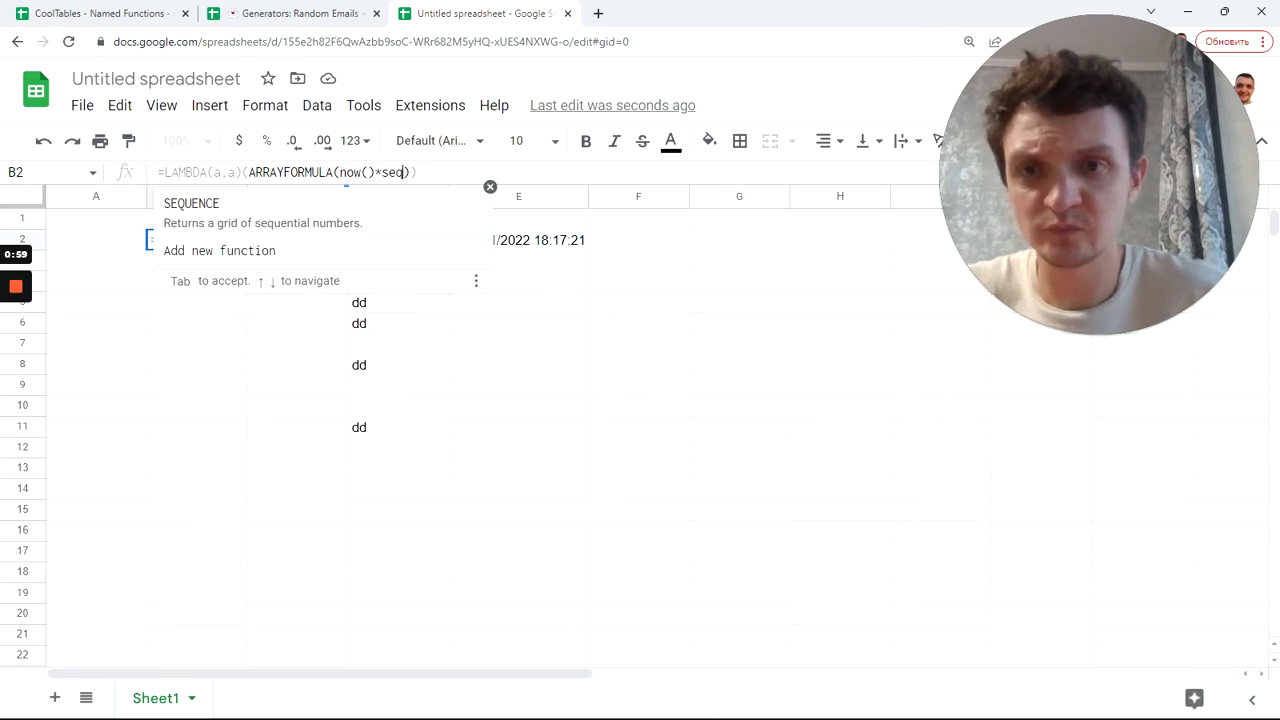
pyautogui.press('Tab')
pyautogui.write('10')
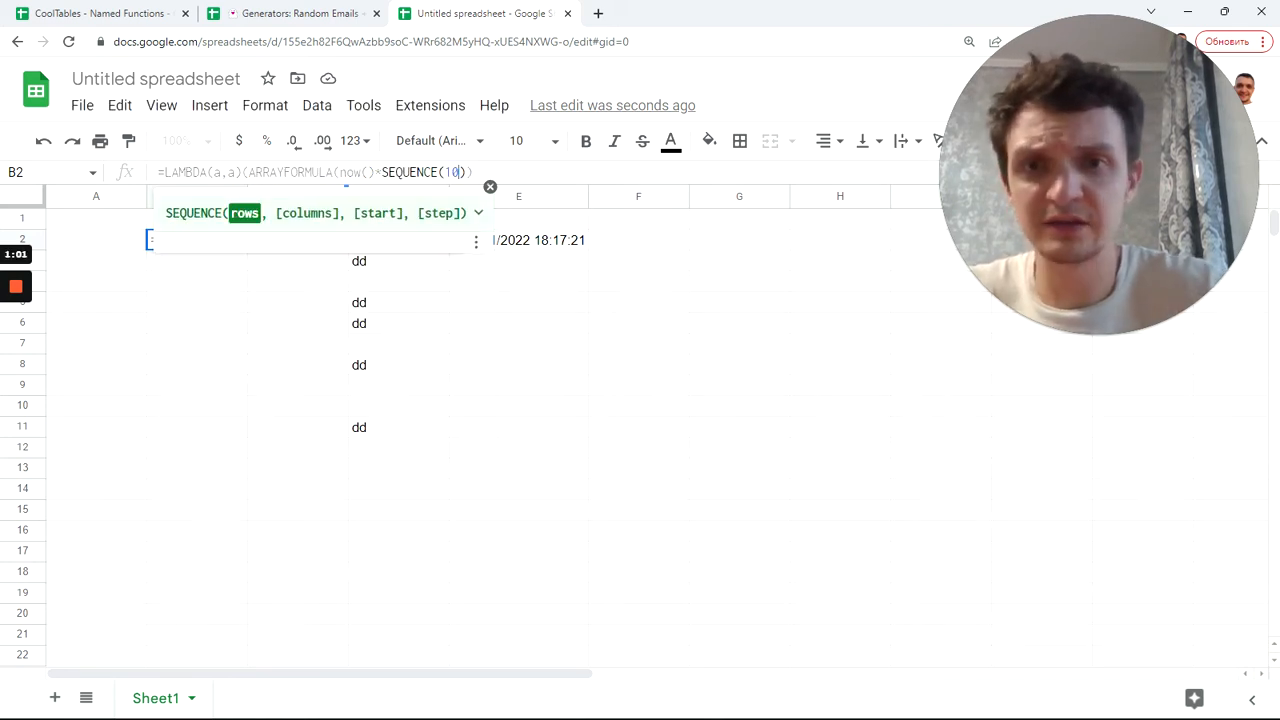
pyautogui.write(',1,')
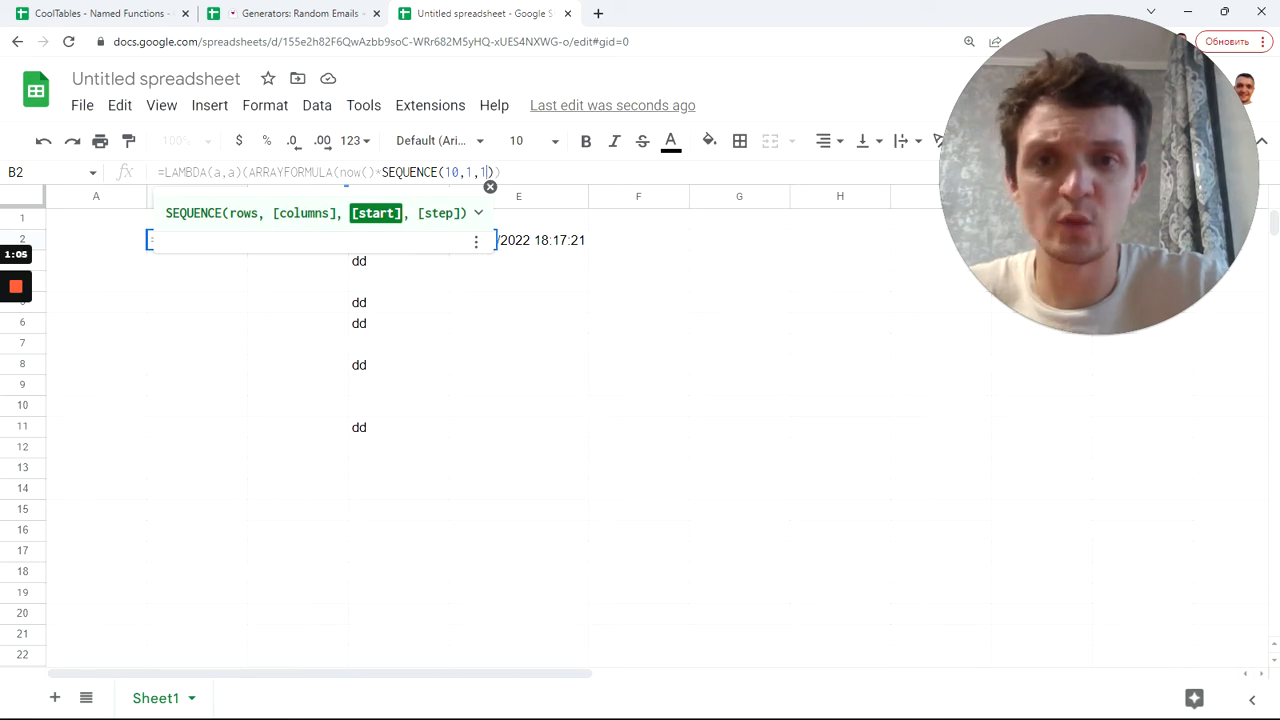
pyautogui.write('1,0')
pyautogui.press('Return')
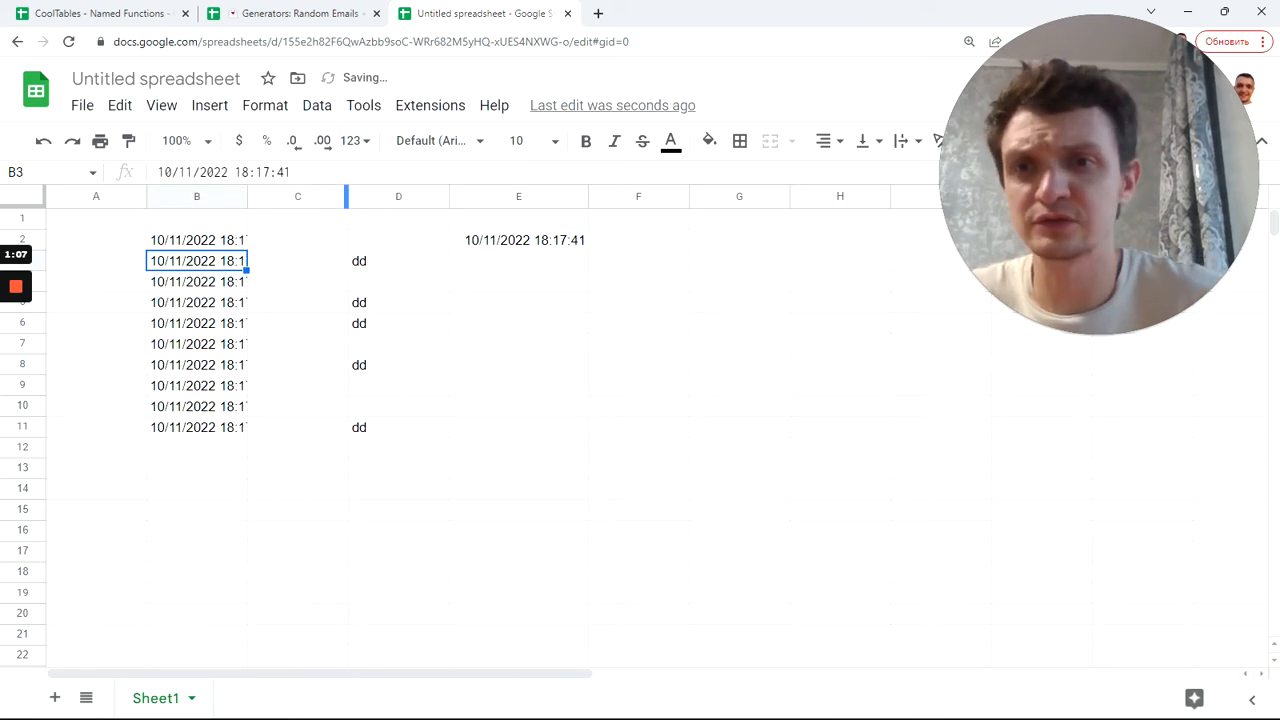
# Step: Widen column B, clear the dd entries from D2:D11, and compare E2 with B2
pyautogui.moveTo(247, 196); pyautogui.dragTo(298, 196)
pyautogui.click(241, 246)
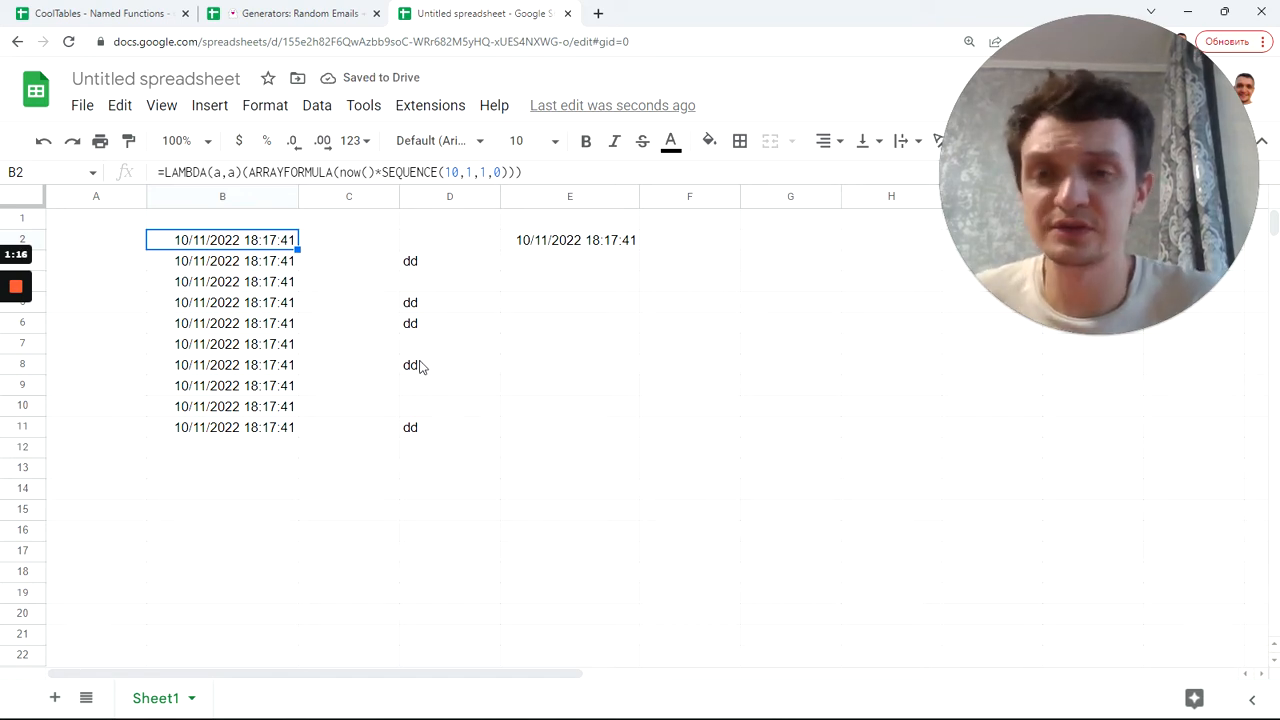
pyautogui.click(445, 354)
pyautogui.moveTo(437, 251); pyautogui.dragTo(437, 434)
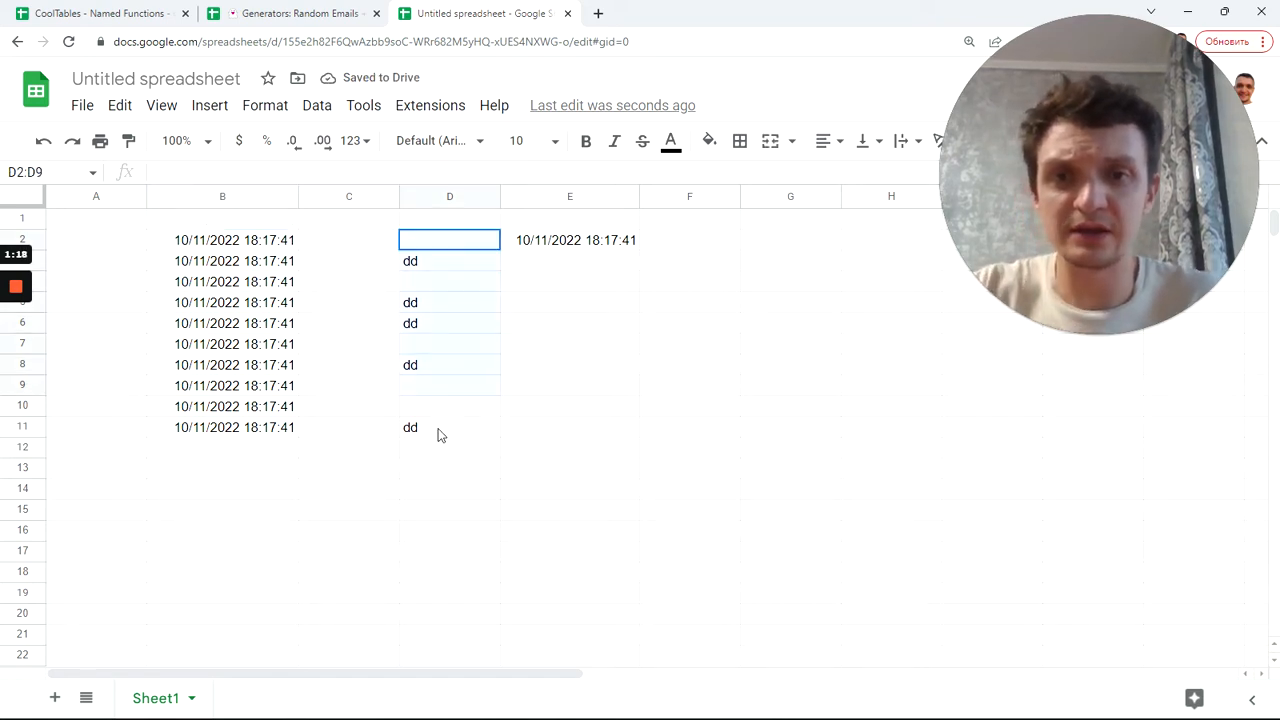
pyautogui.press('Delete')
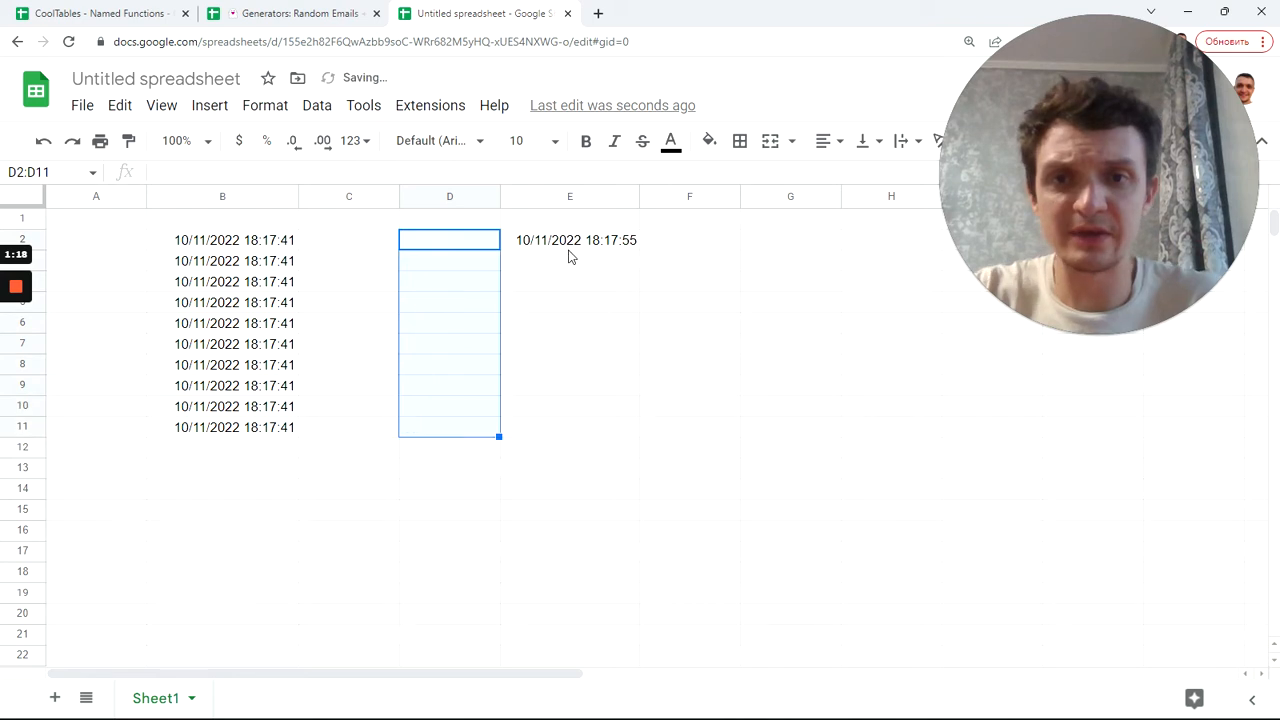
pyautogui.click(578, 252)
pyautogui.click(238, 252)
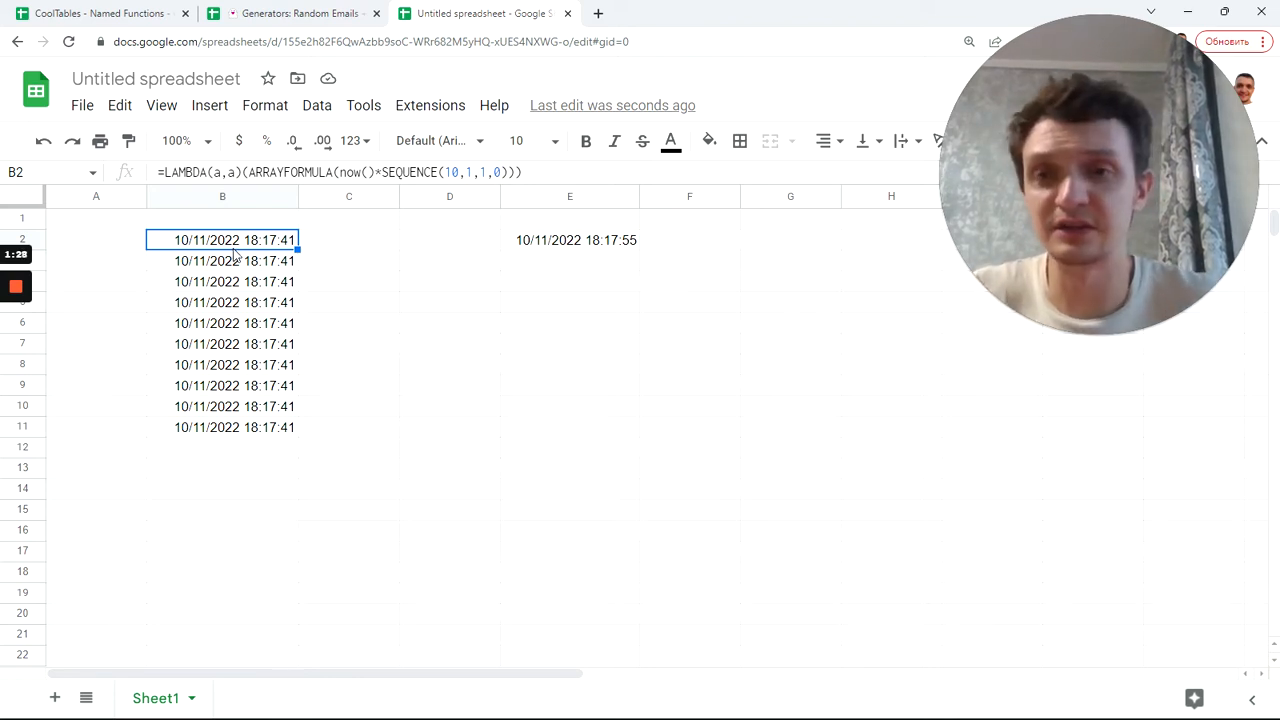
# Step: Copy B5's formatting onto B2 with Paint format
pyautogui.click(260, 310)
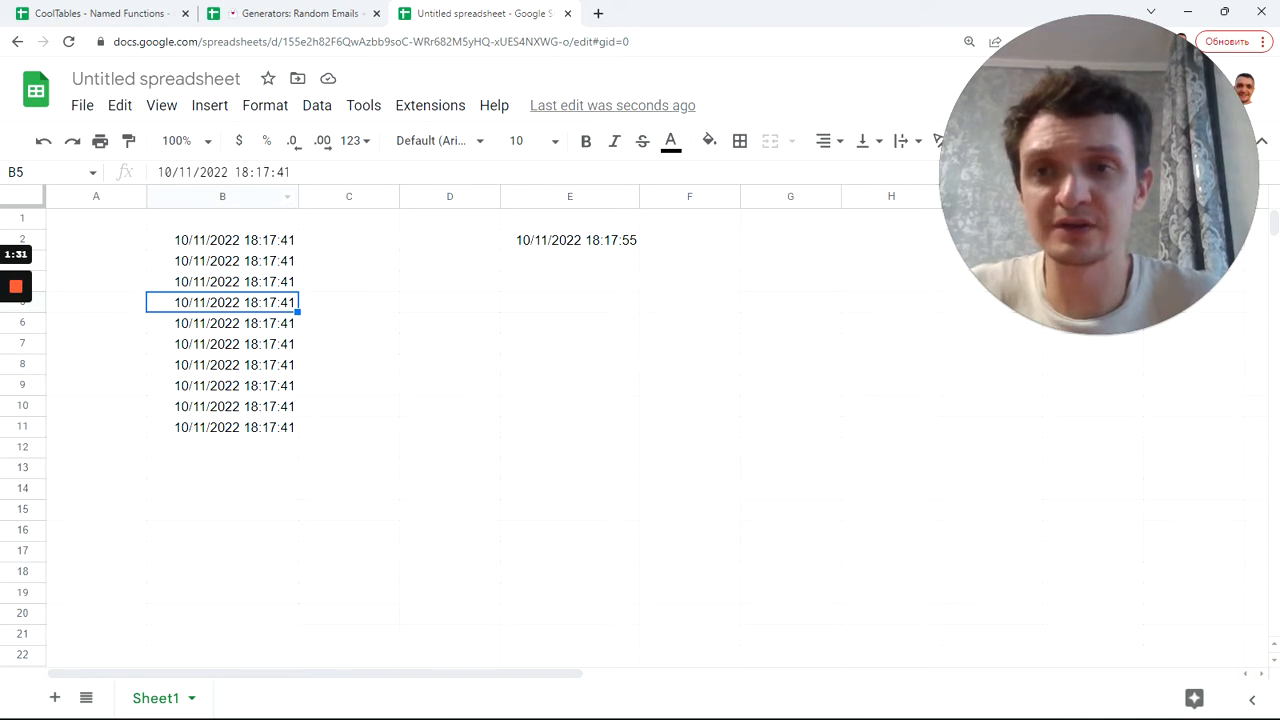
pyautogui.click(128, 142)
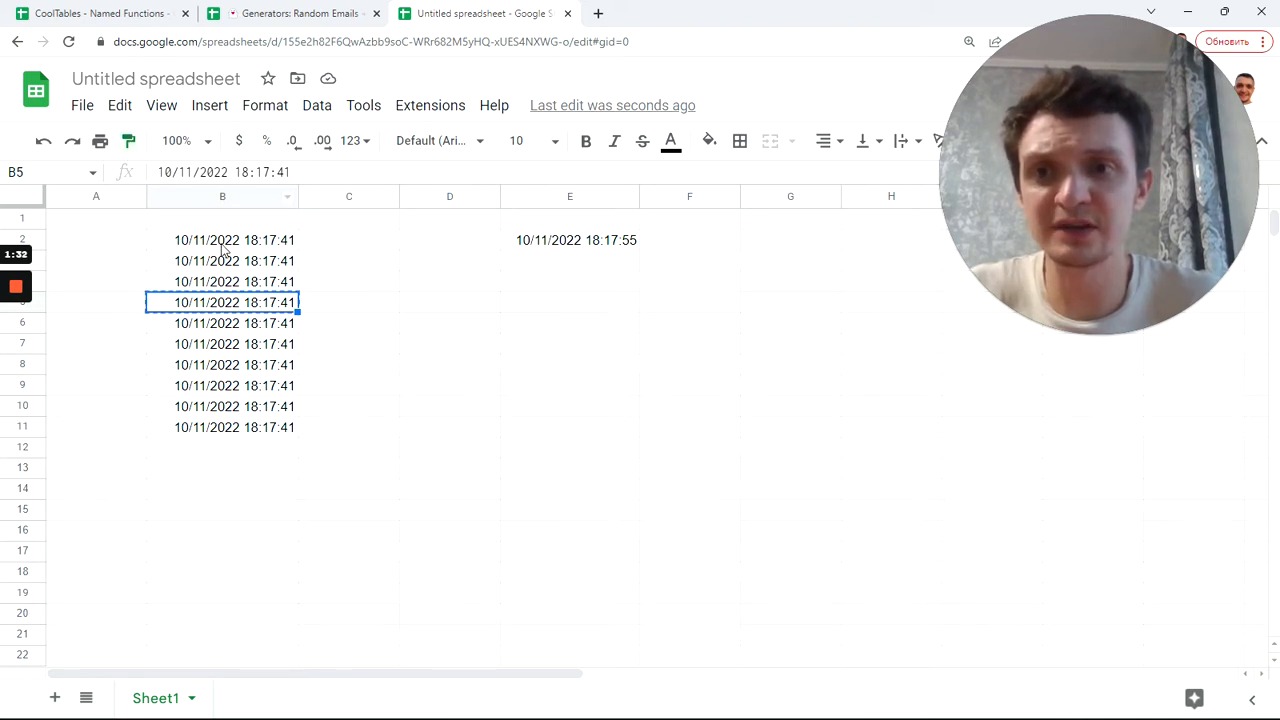
pyautogui.click(224, 250)
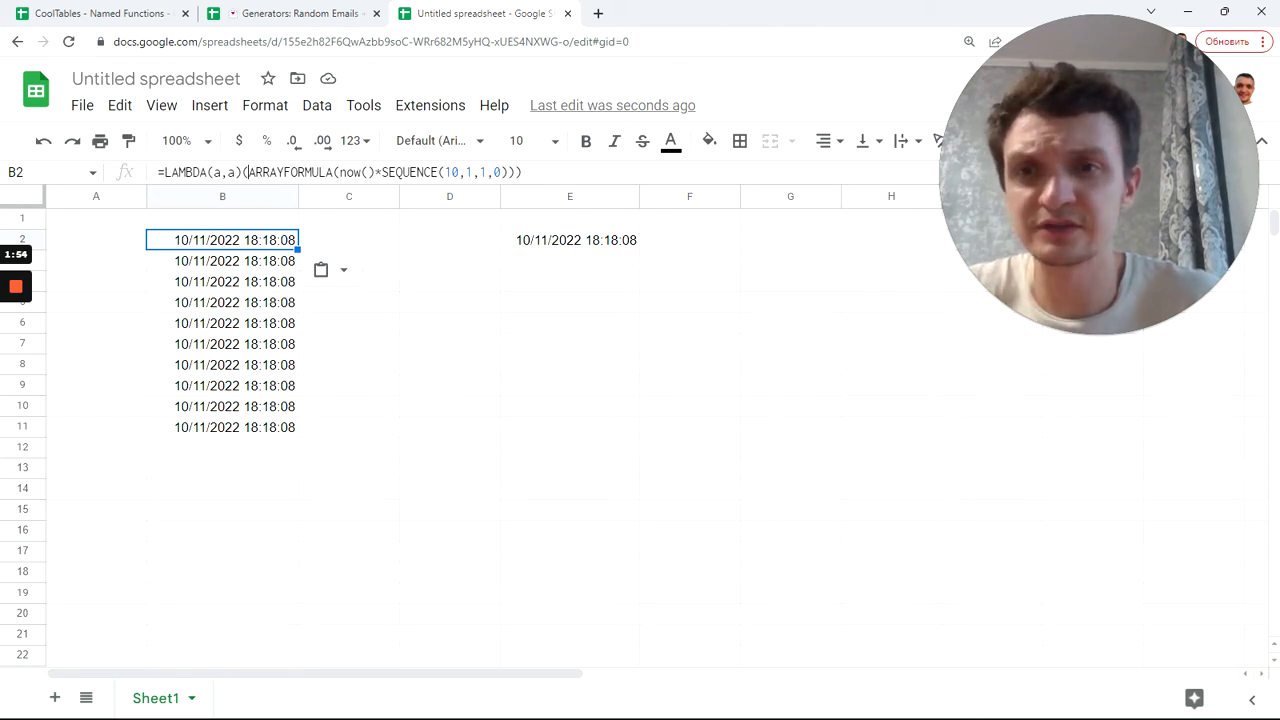
# Step: Replace B2's inner expression with RANDARRAY(10), making =LAMBDA(a,a)(RANDARRAY(10))
pyautogui.moveTo(248, 172); pyautogui.dragTo(522, 172)
pyautogui.press('BackSpace')
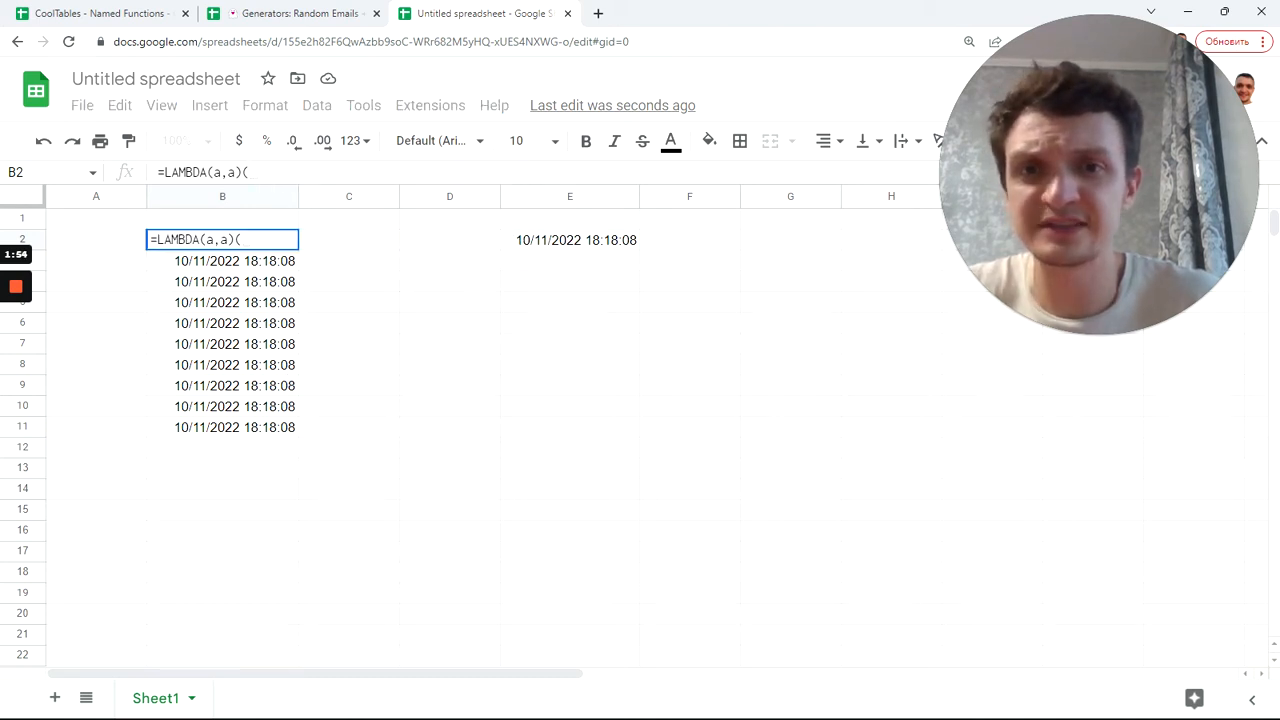
pyautogui.write('ran')
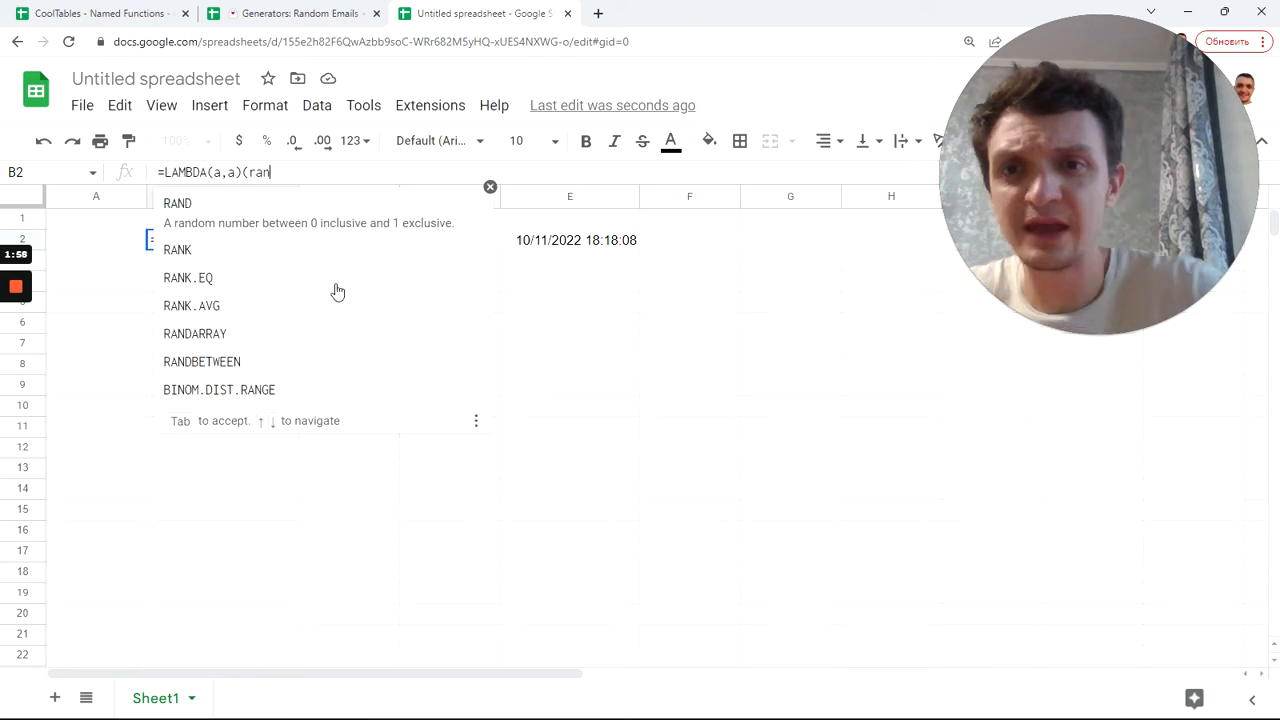
pyautogui.click(305, 333)
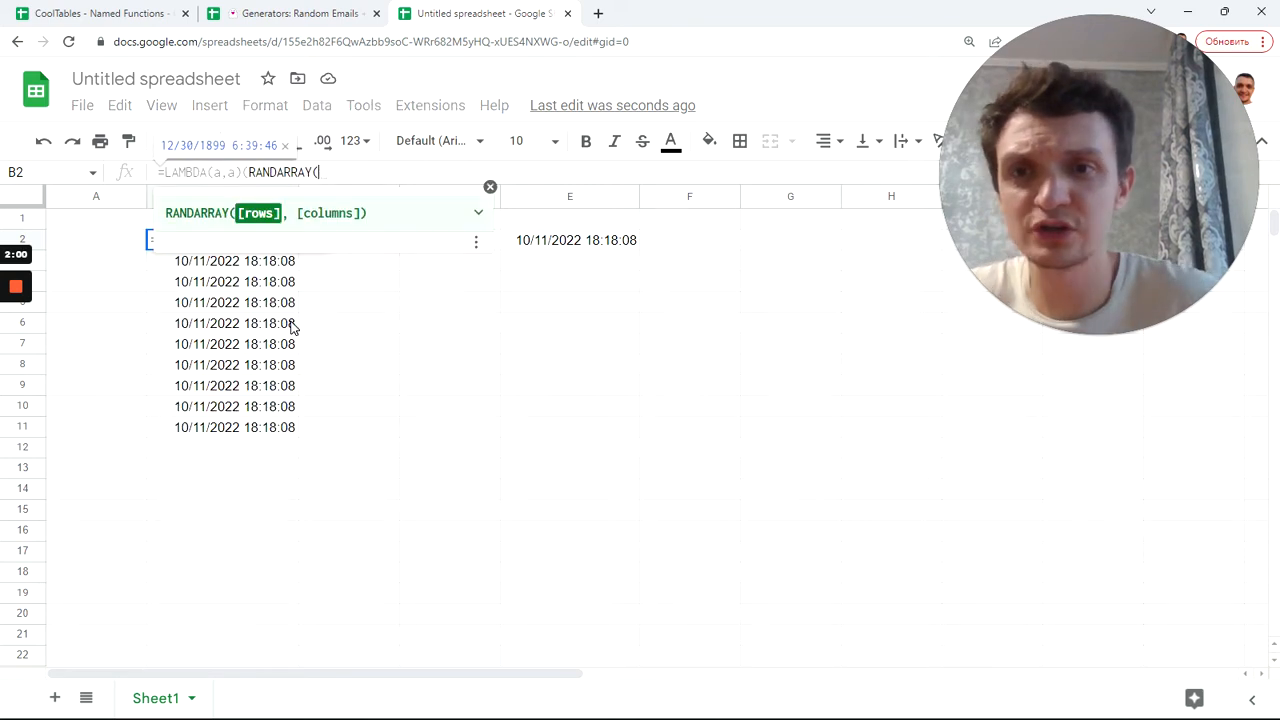
pyautogui.write('10')
pyautogui.press('Return')
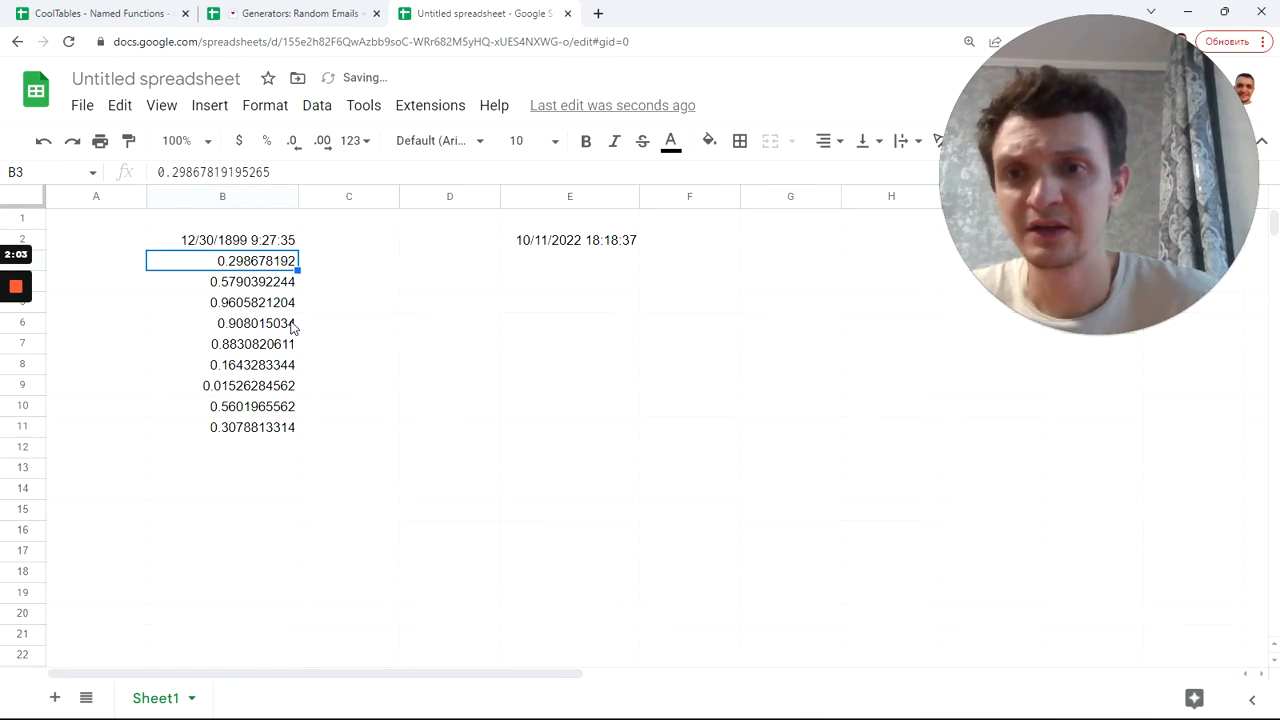
# Step: Paste B3's plain number format onto B2 so it no longer shows a date
pyautogui.click(257, 197)
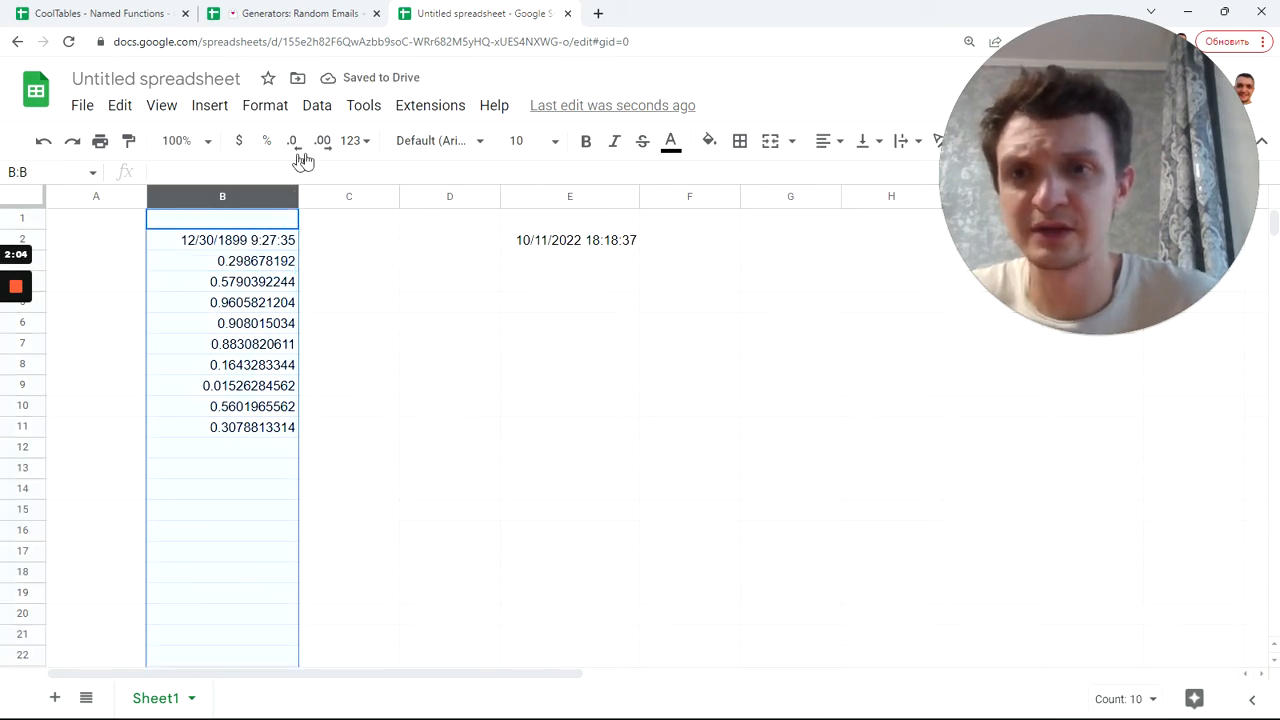
pyautogui.click(365, 144)
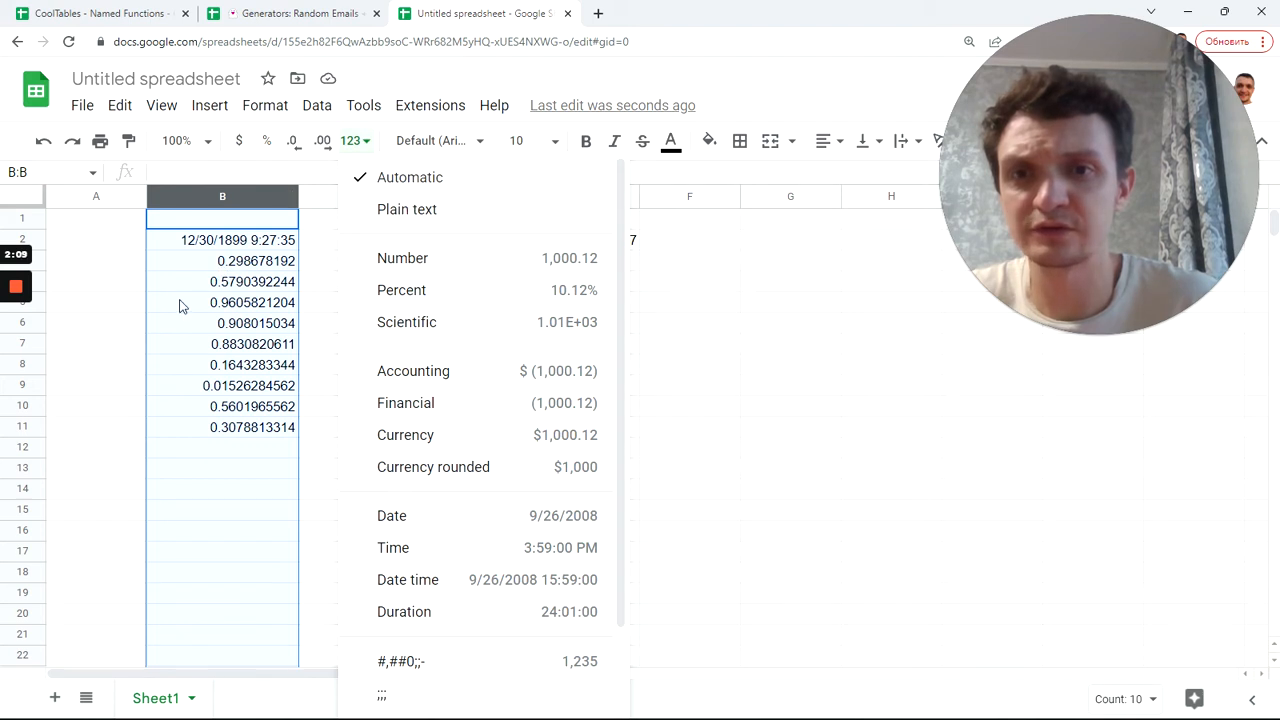
pyautogui.click(228, 262)
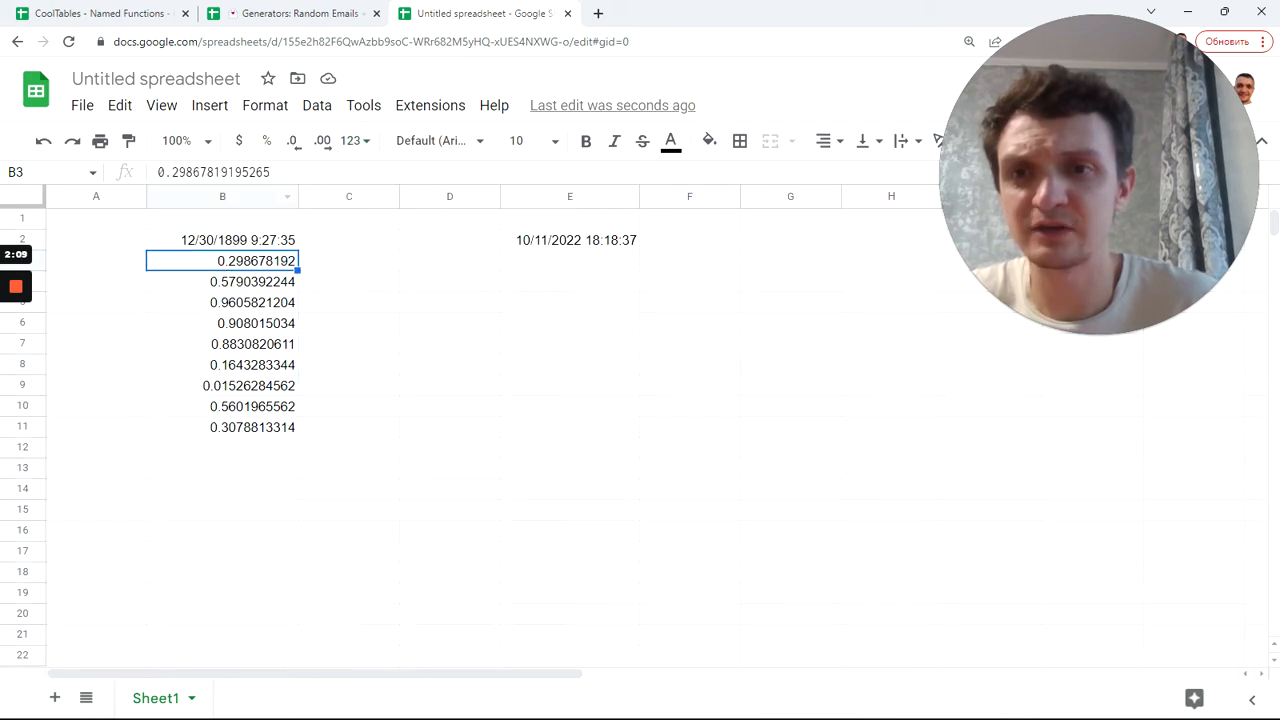
pyautogui.click(224, 245)
pyautogui.write('=LAMBDA(a,a)(RANDARRAY(10))')
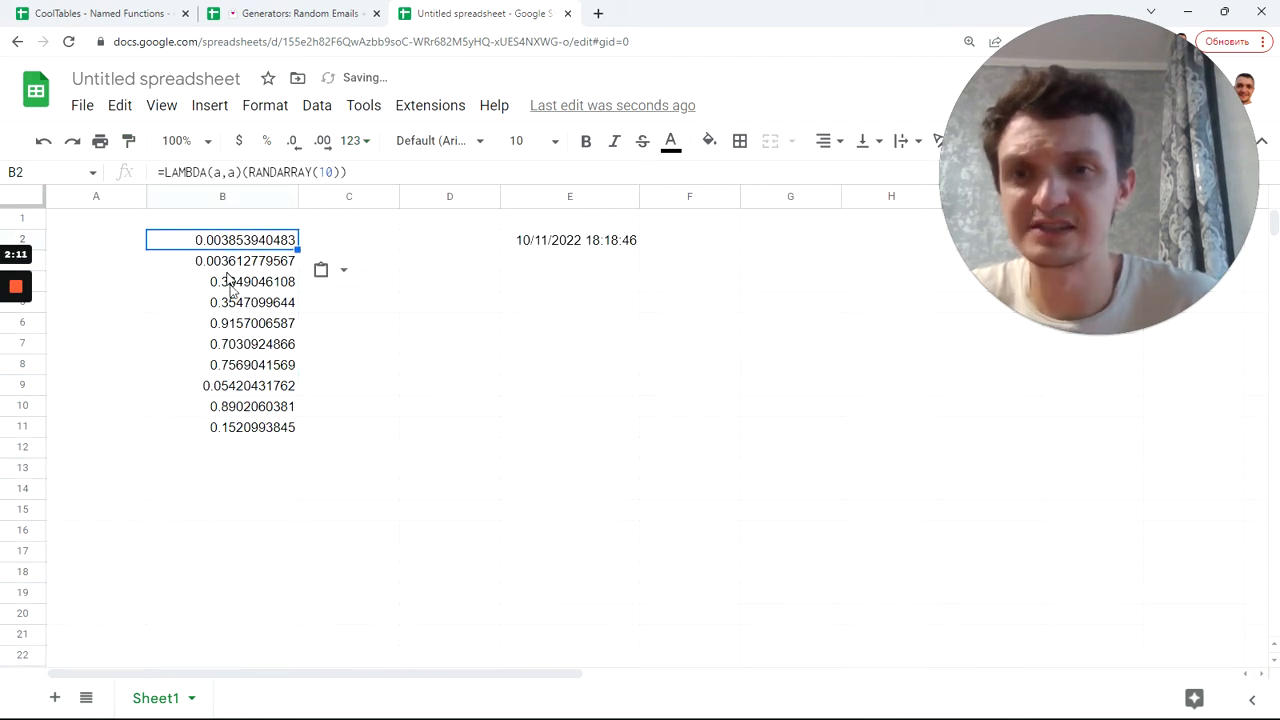
# Step: Type test entries 'dd' in C6 and 'ddd' in C8
pyautogui.click(241, 311)
pyautogui.click(356, 326)
pyautogui.write('dd')
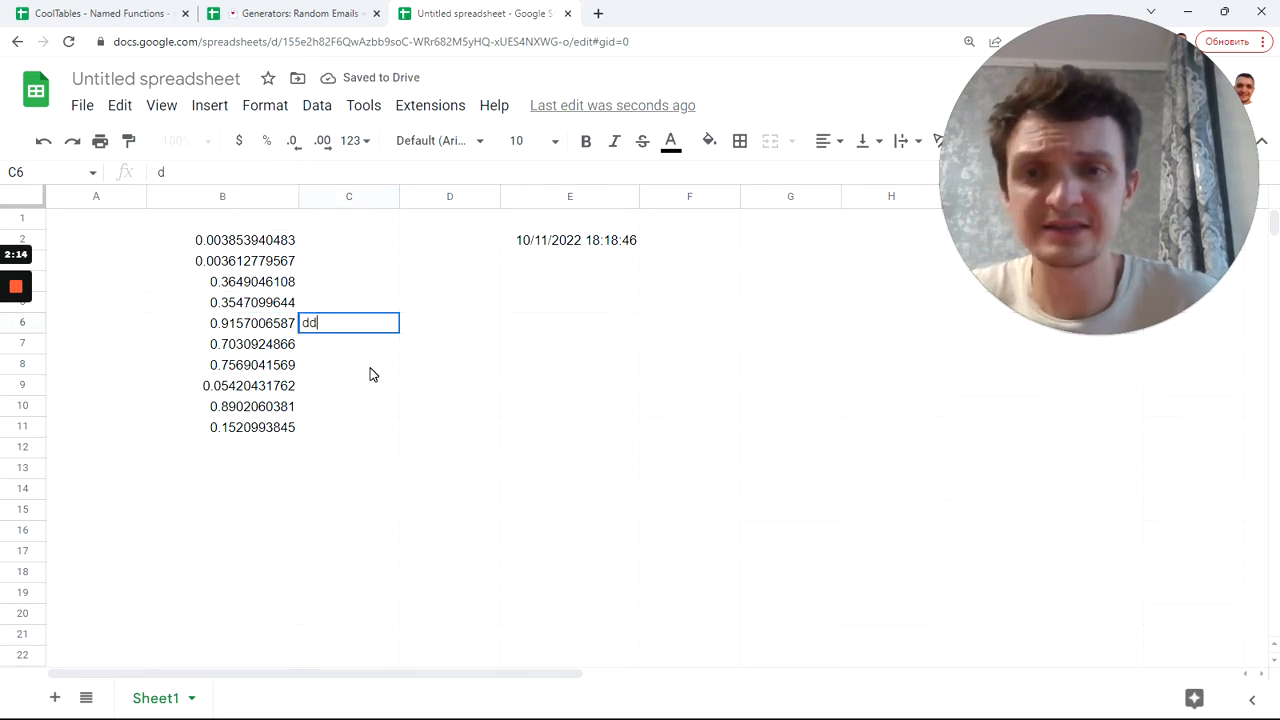
pyautogui.click(368, 370)
pyautogui.write('ddd')
# Step: Copy RANDARRAY(10) from B2's formula and paste it into D2
pyautogui.click(262, 242)
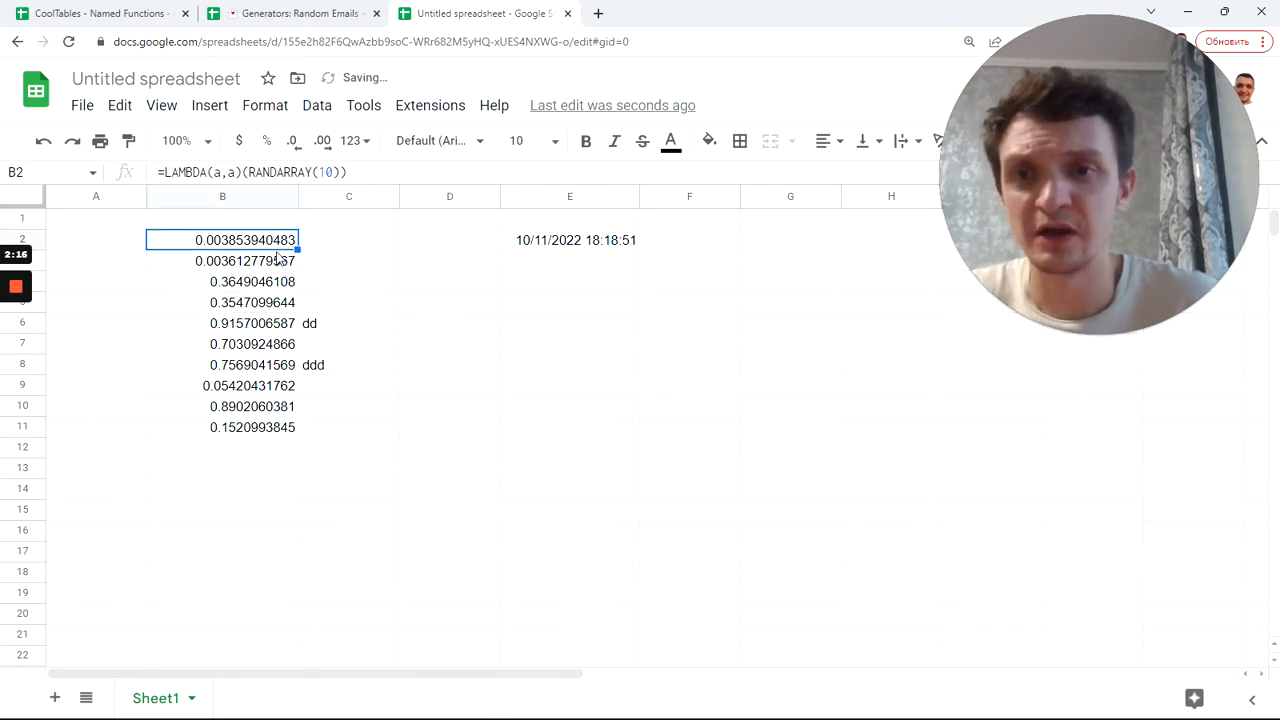
pyautogui.moveTo(249, 172); pyautogui.dragTo(340, 172)
pyautogui.hotkey('ctrl', 'c')
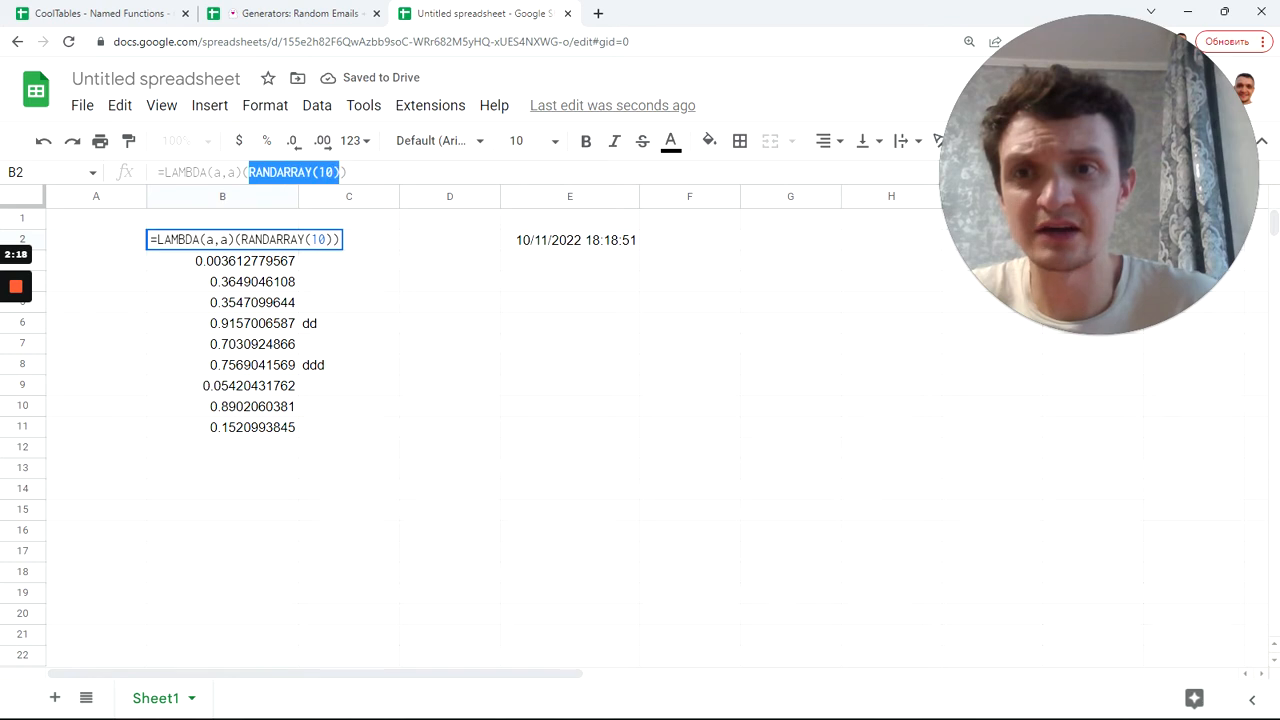
pyautogui.click(431, 242)
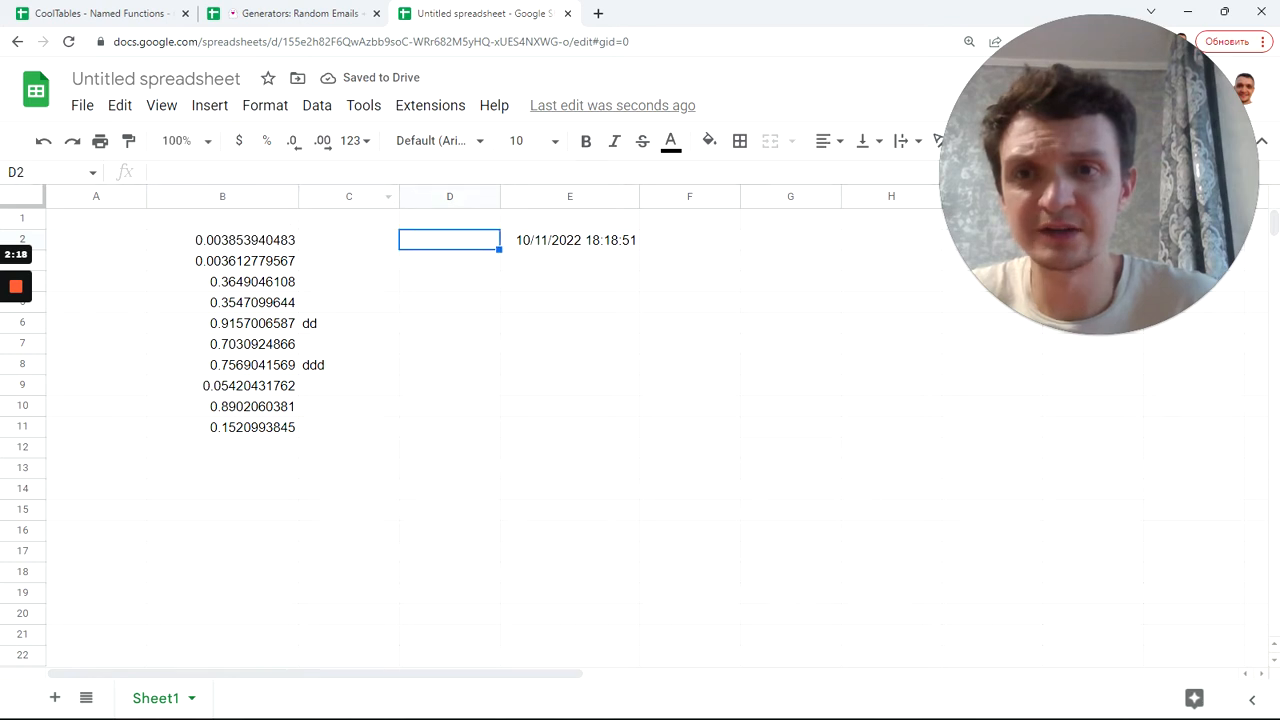
pyautogui.hotkey('ctrl', 'v')
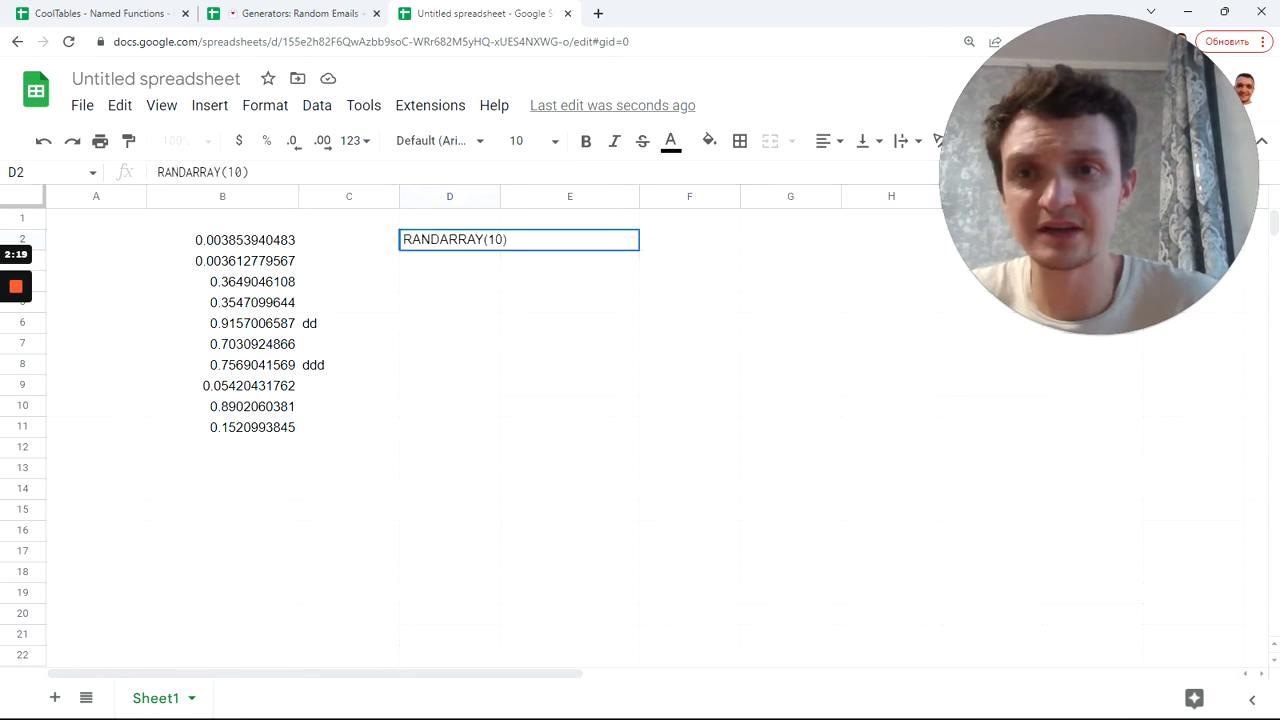
# Step: Type 'f' test entries in E9, E13 and F16
pyautogui.click(570, 385)
pyautogui.write('f')
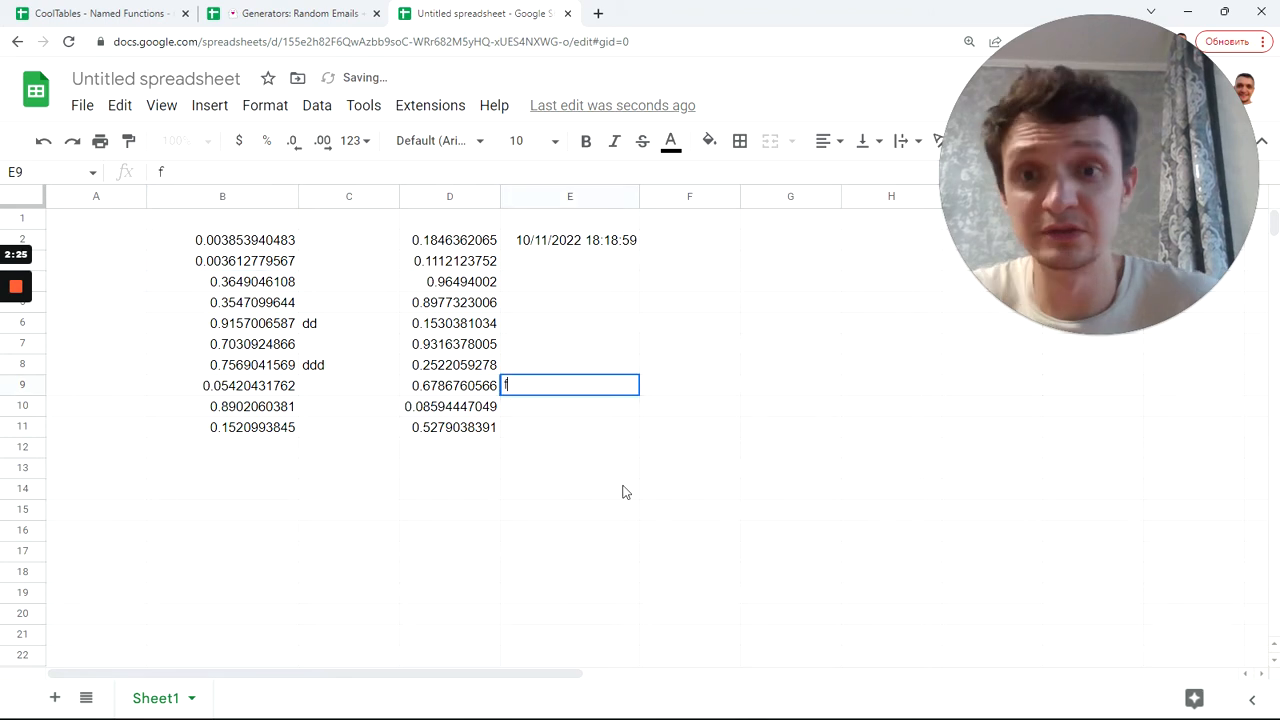
pyautogui.click(570, 468)
pyautogui.write('f')
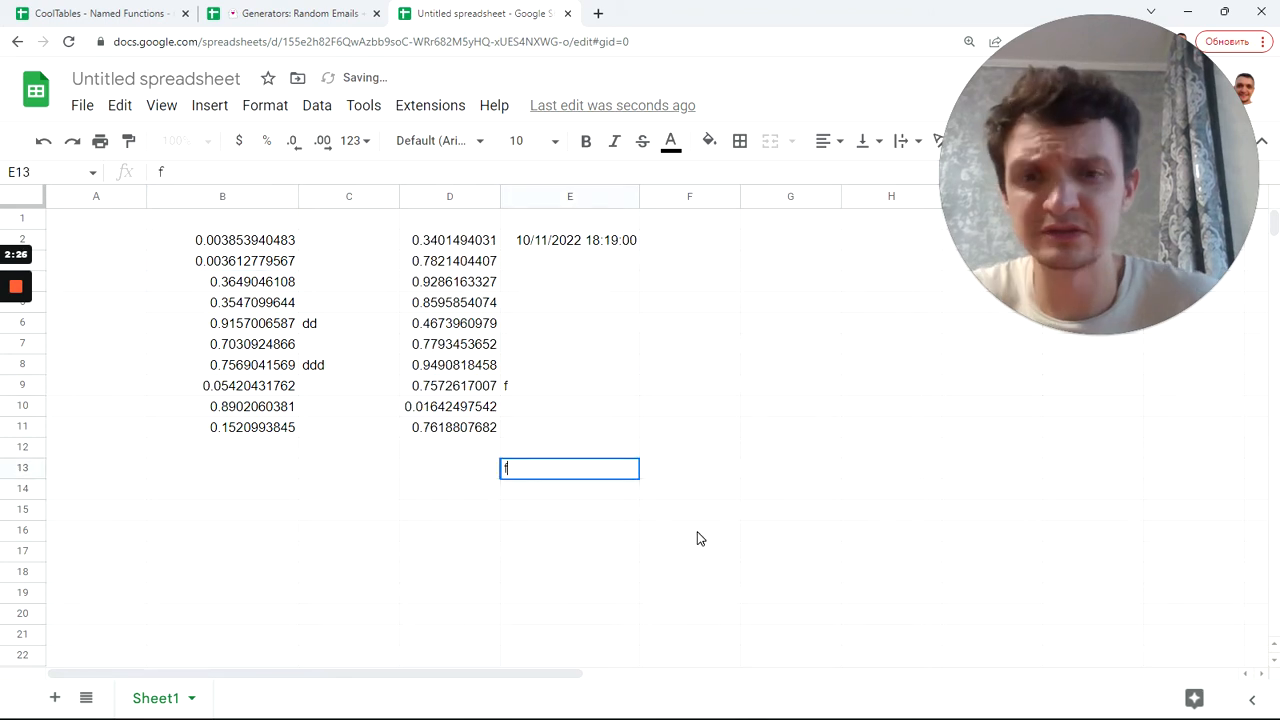
pyautogui.click(697, 538)
pyautogui.write('f')
pyautogui.click(725, 389)
# Step: Add a last 'f' in F9, then clear the test cells D1:F16 and C3:C8
pyautogui.write('f')
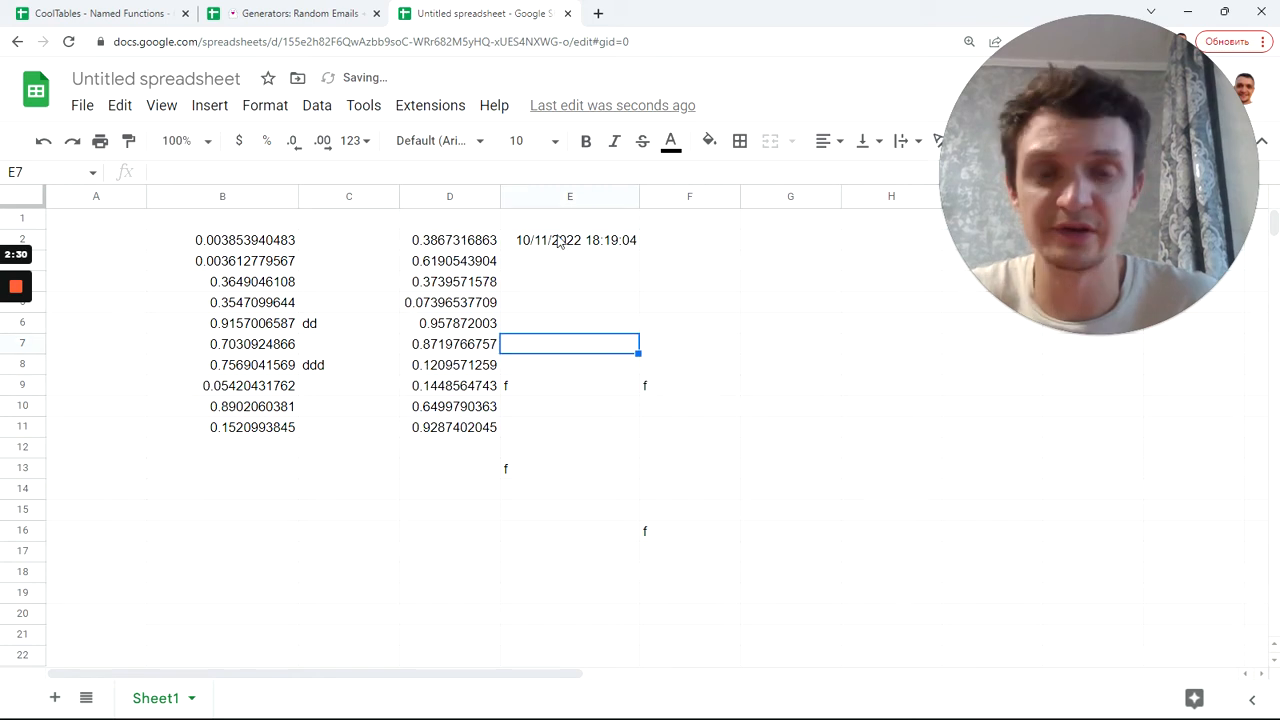
pyautogui.click(565, 242)
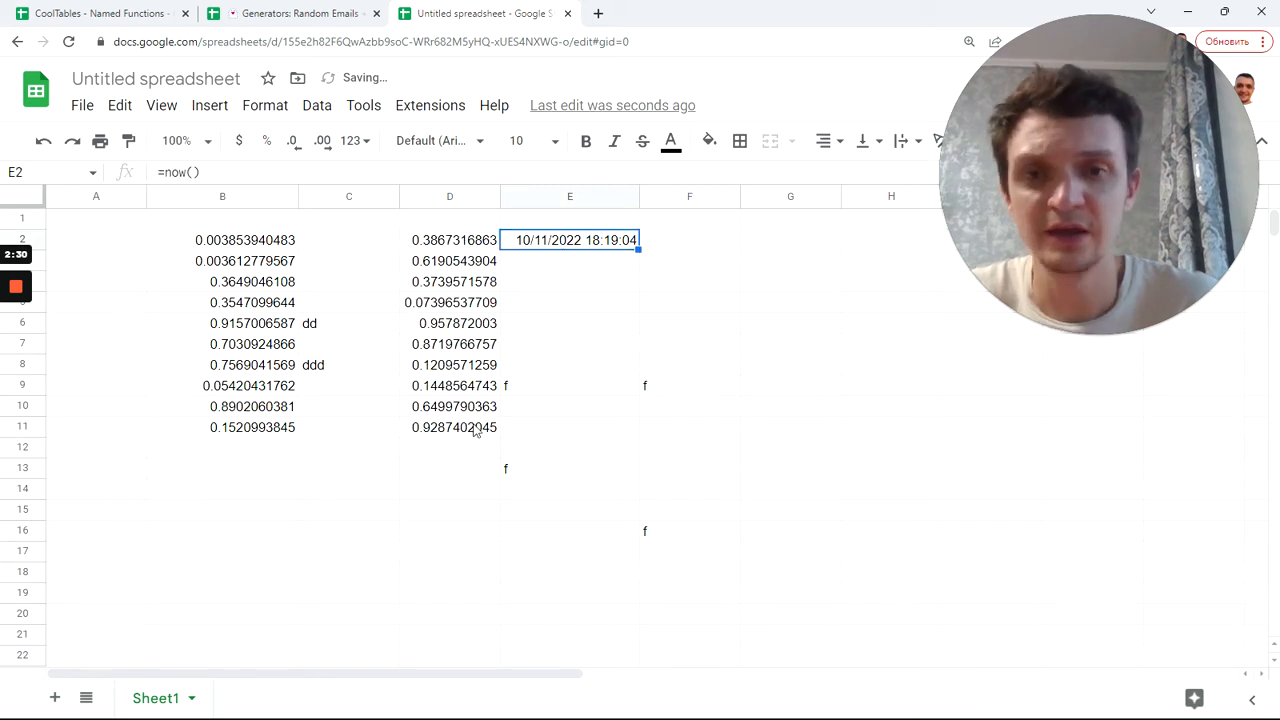
pyautogui.moveTo(440, 218); pyautogui.dragTo(654, 531)
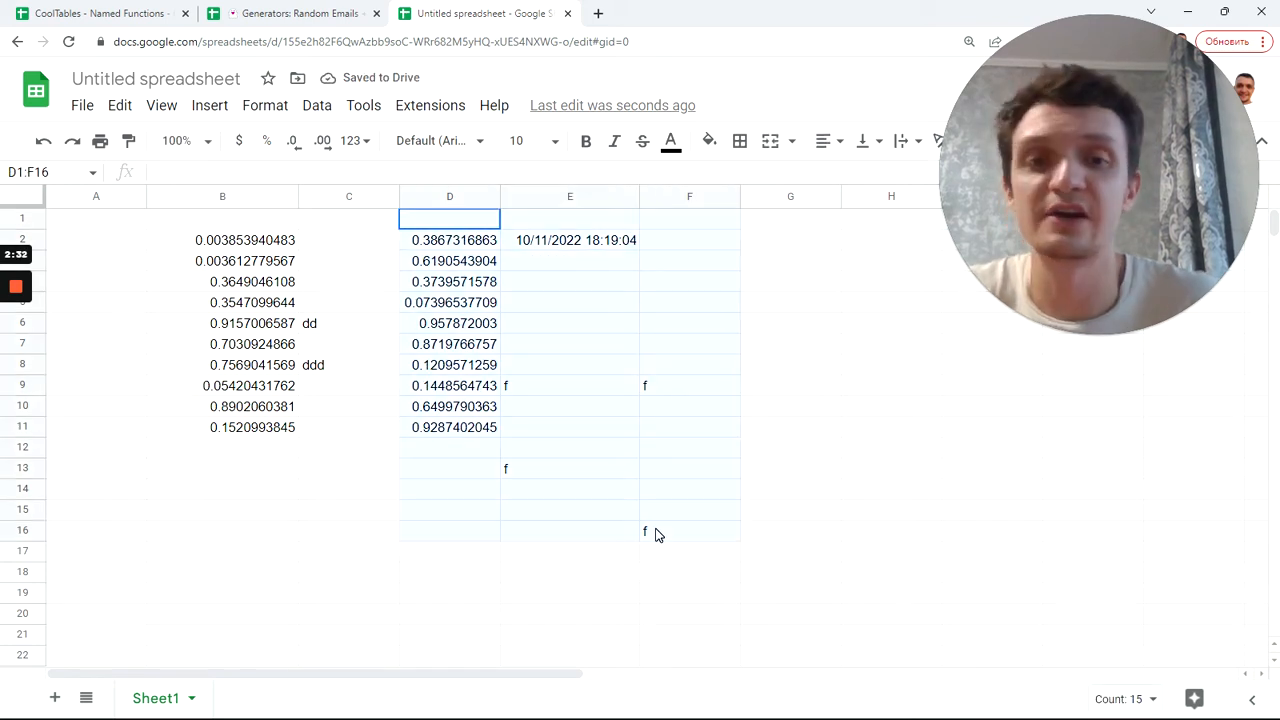
pyautogui.press('Delete')
pyautogui.click(262, 249)
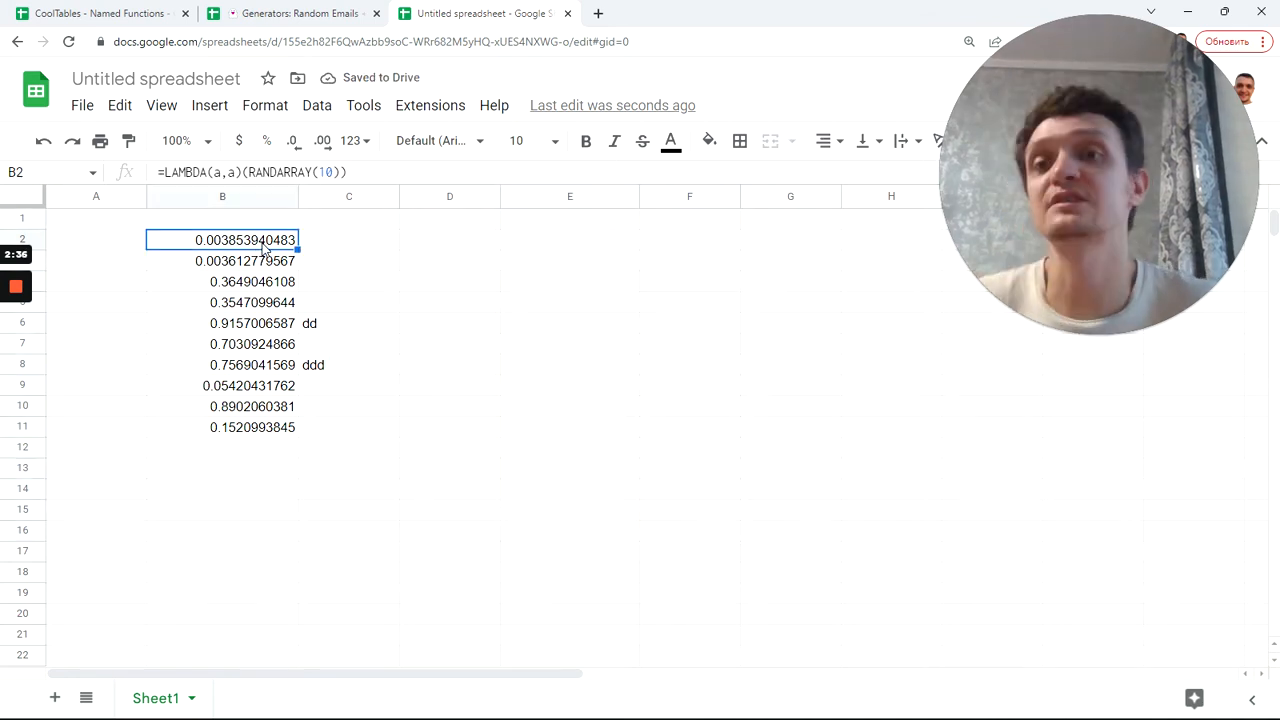
pyautogui.moveTo(301, 262); pyautogui.dragTo(346, 377)
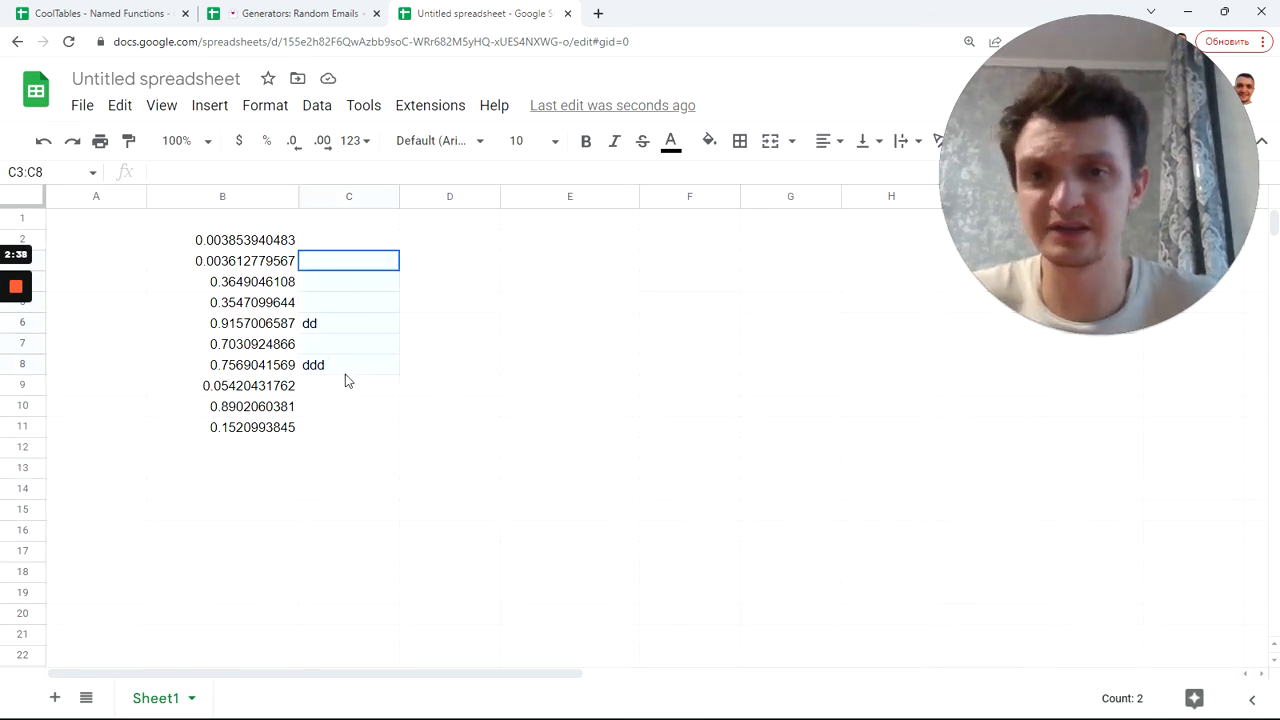
pyautogui.press('Delete')
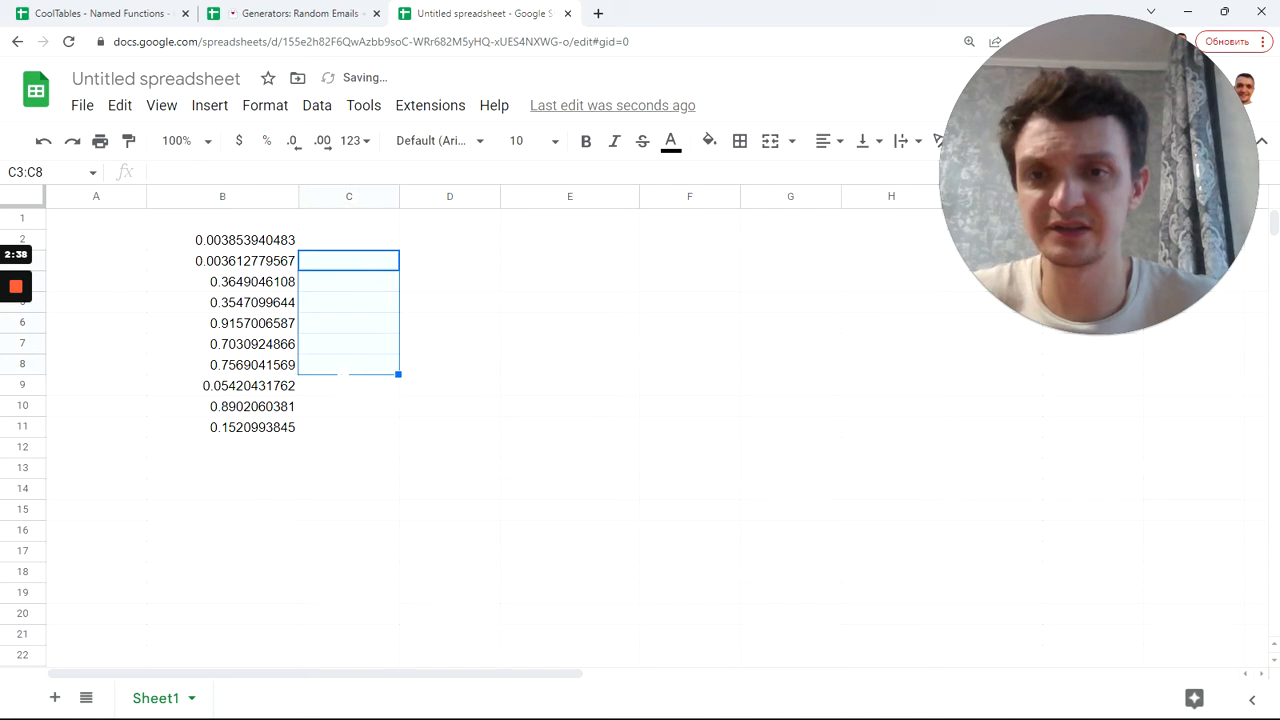
# Step: Inspect B2's LAMBDA formula and the values in B10, C2 and D2 without changes
pyautogui.click(237, 248)
pyautogui.doubleClick(237, 248)
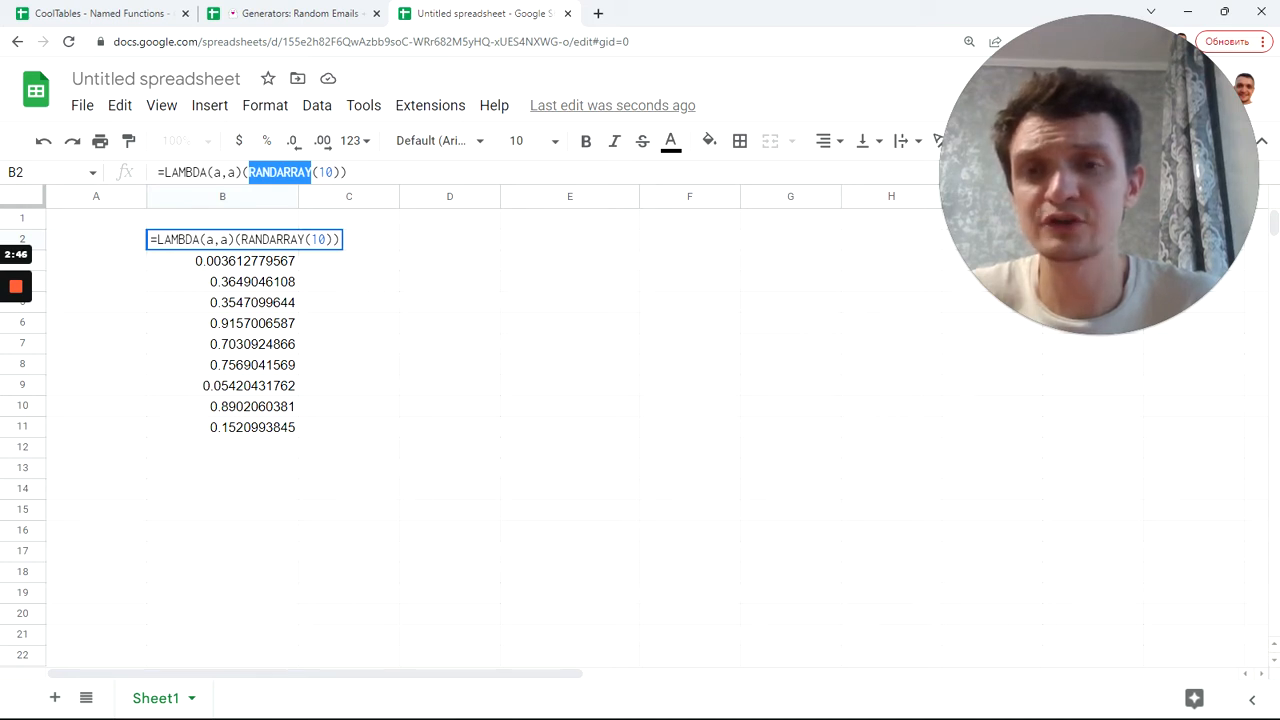
pyautogui.press('Tab')
pyautogui.click(248, 244)
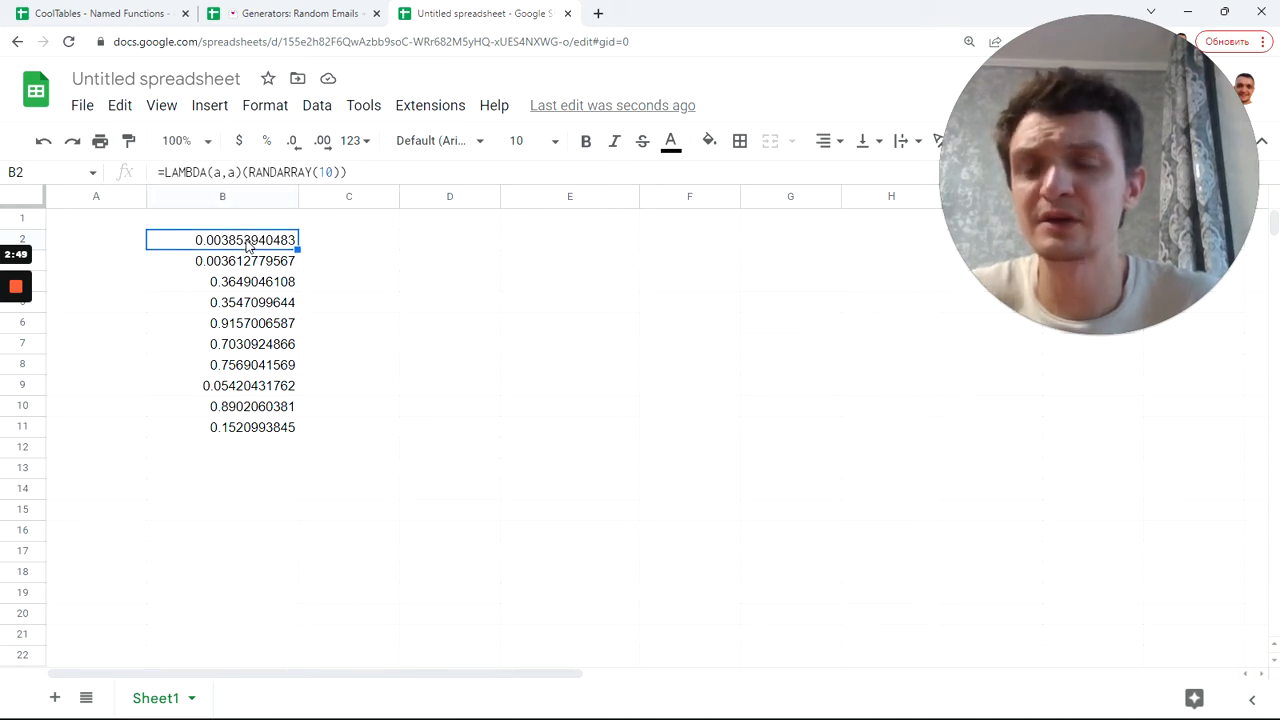
pyautogui.click(248, 408)
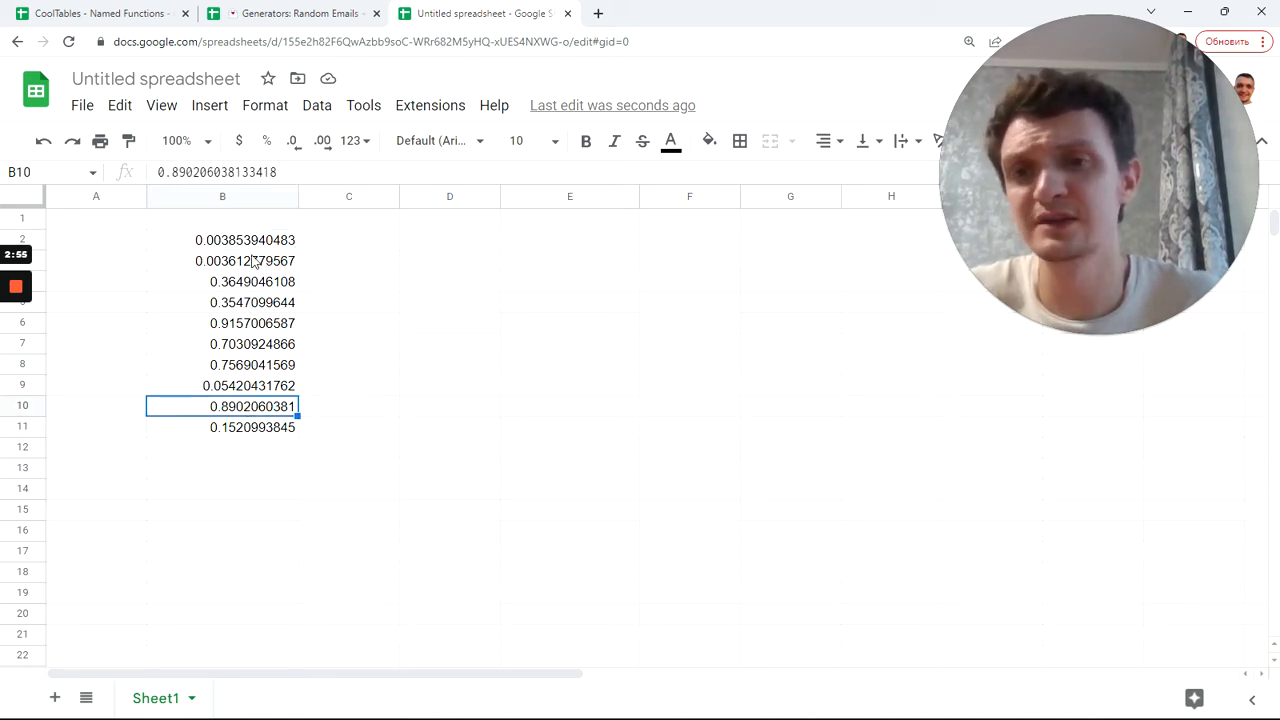
pyautogui.click(351, 247)
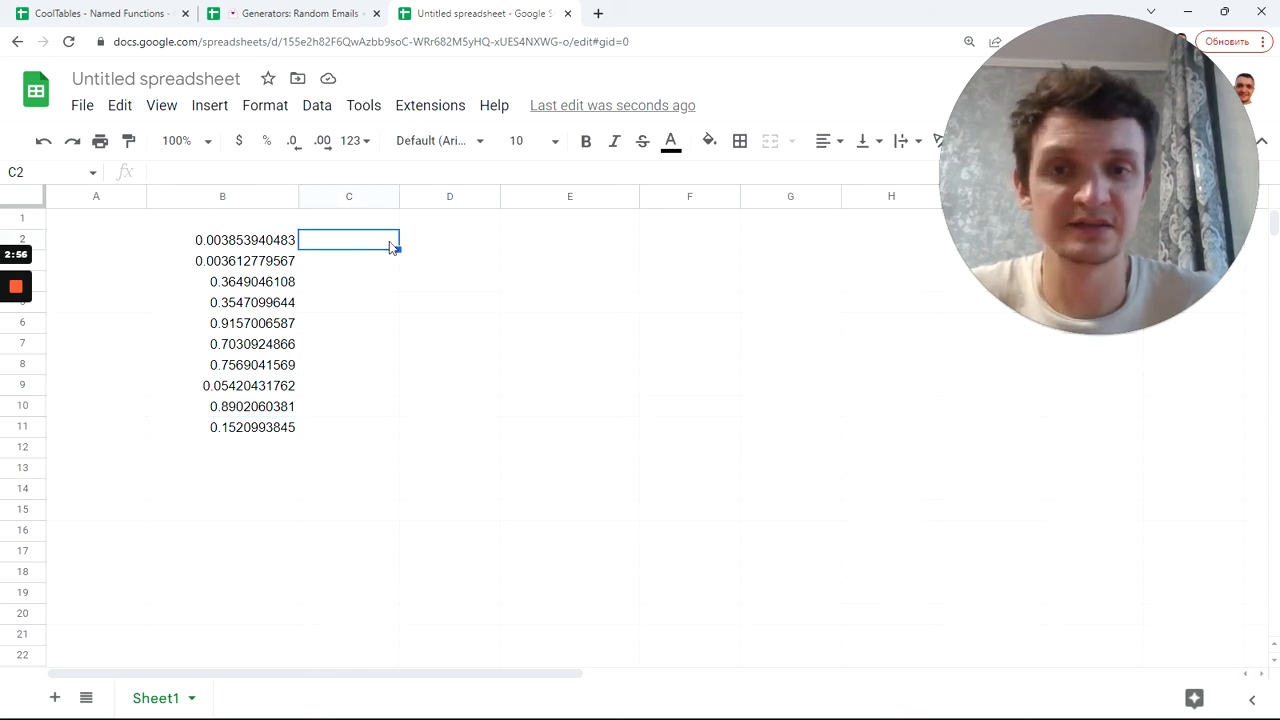
pyautogui.click(455, 248)
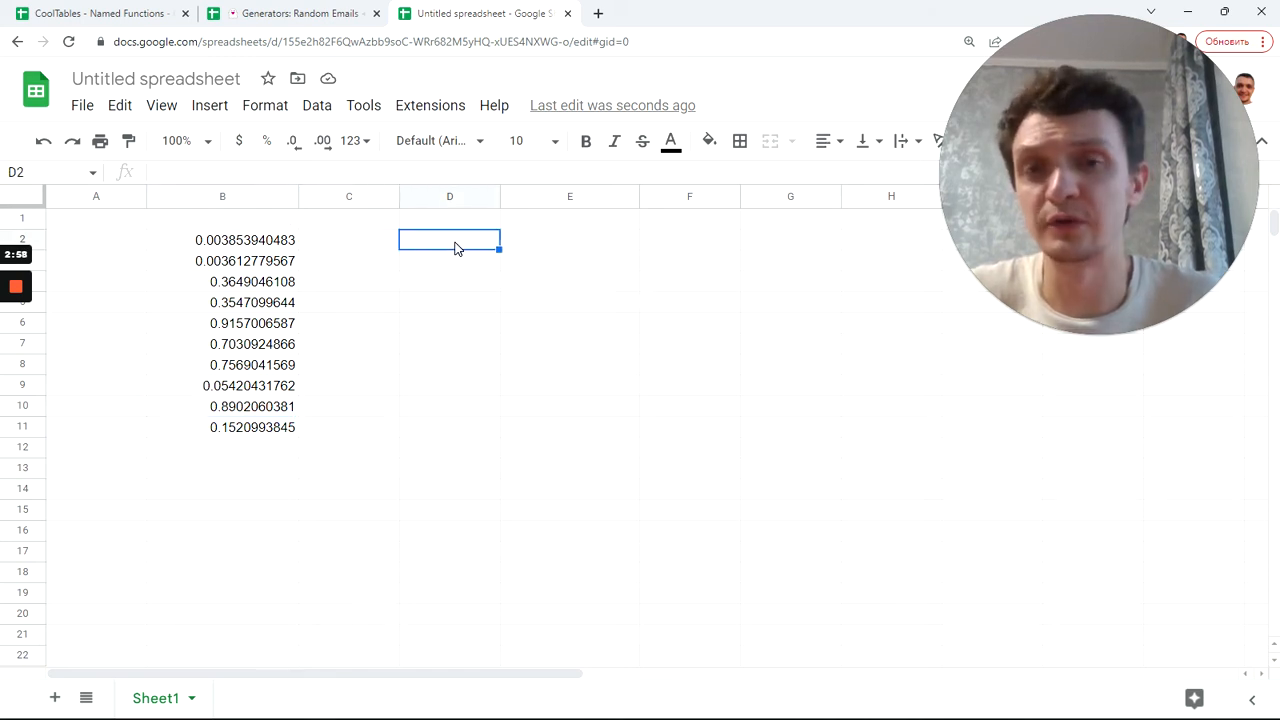
pyautogui.click(270, 252)
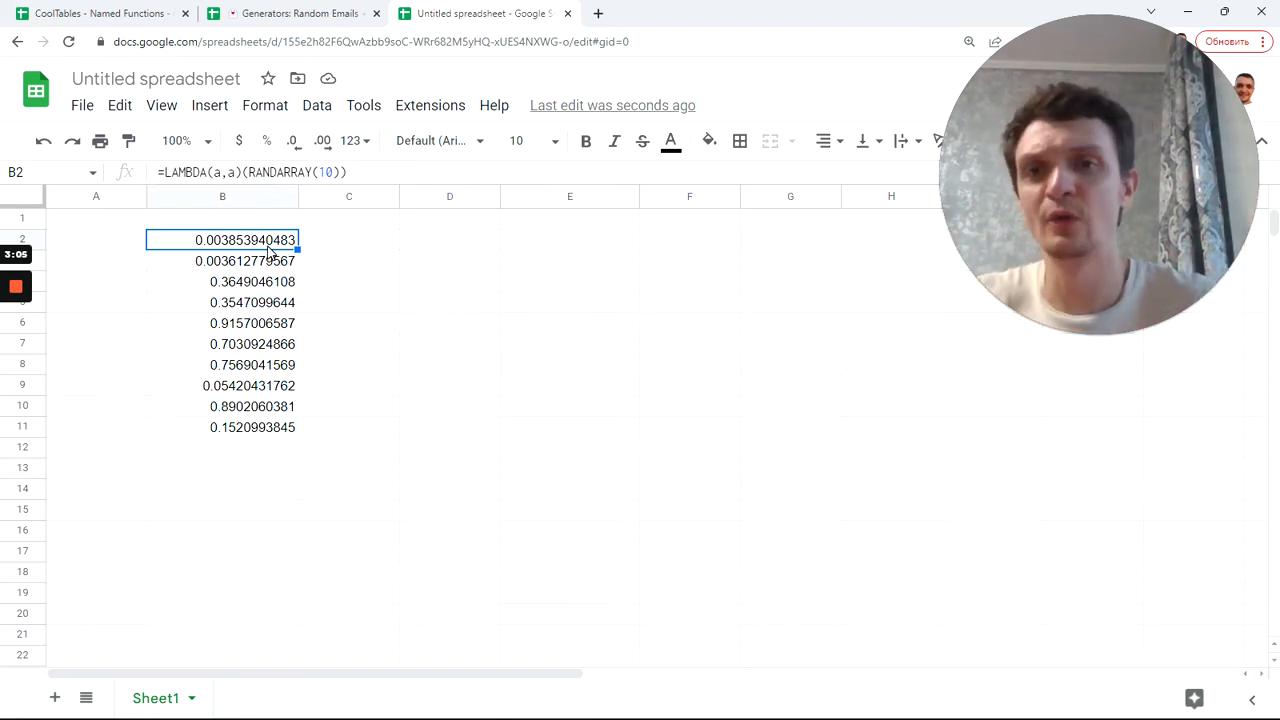
# Step: Append >=0.5 to B2's formula, making =LAMBDA(a,a)(RANDARRAY(10)>=0.5)
pyautogui.click(366, 179)
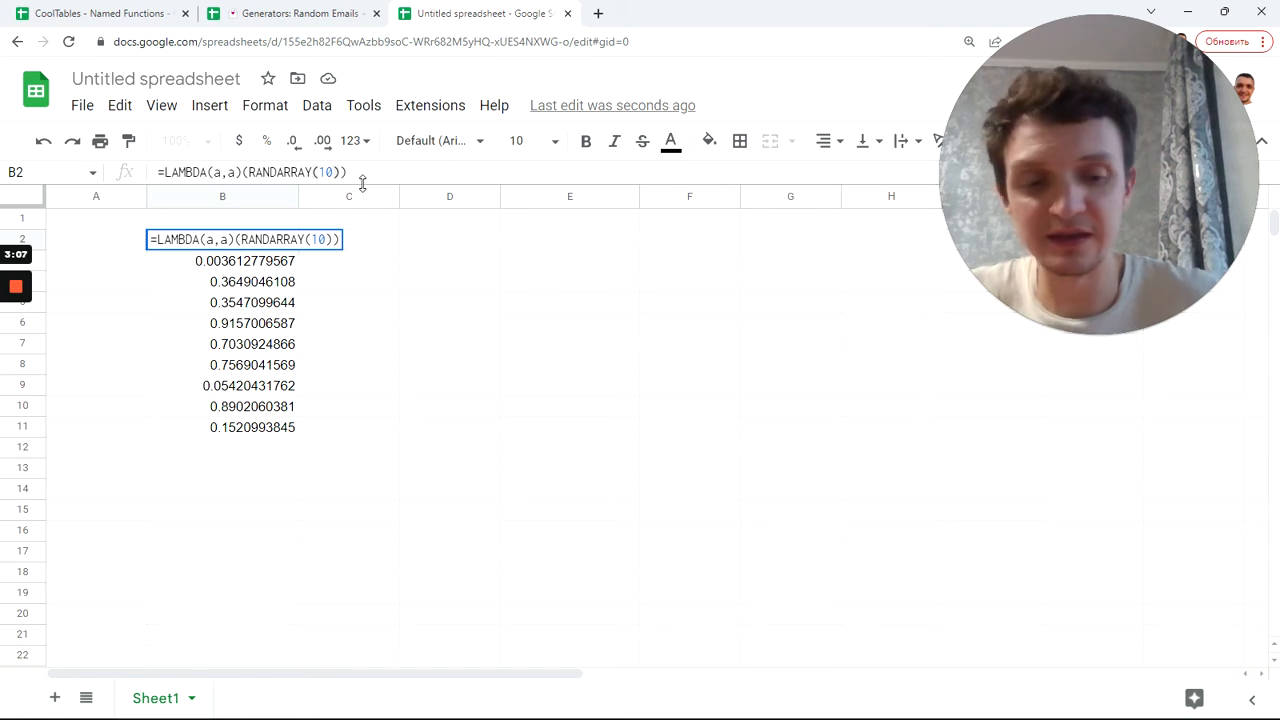
pyautogui.write('> +')
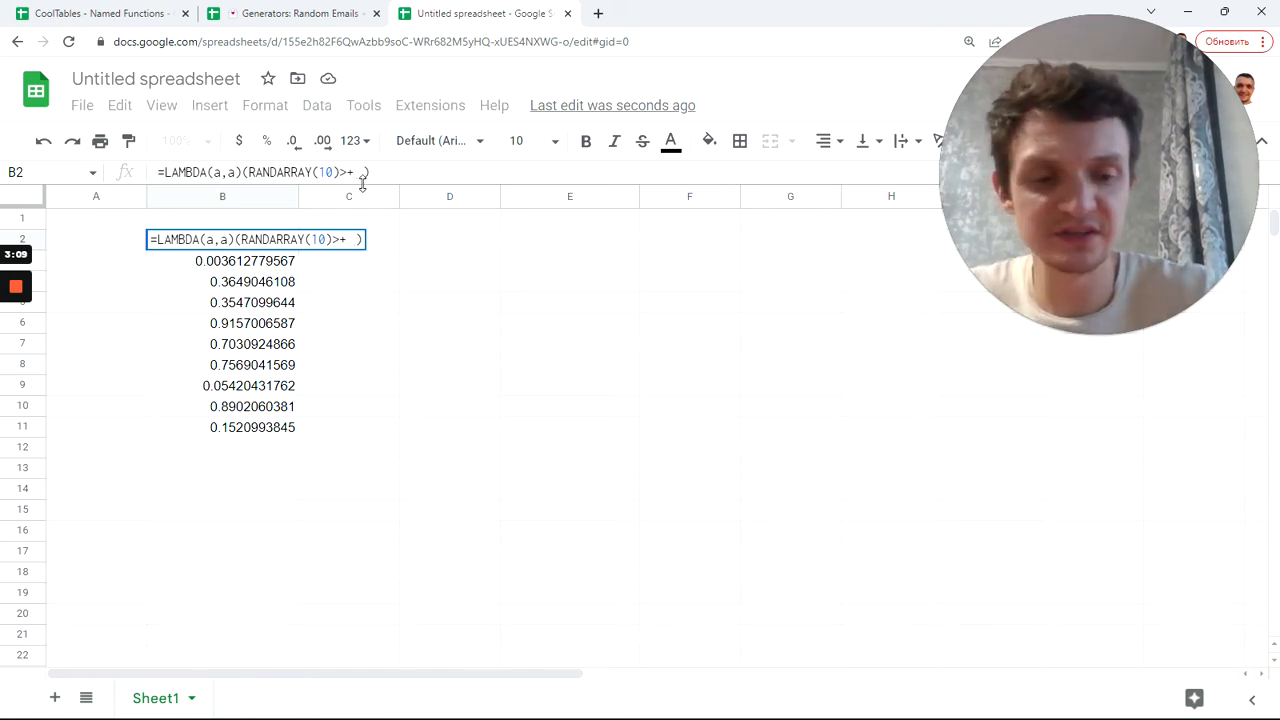
pyautogui.press('BackSpace')
pyautogui.write('=')
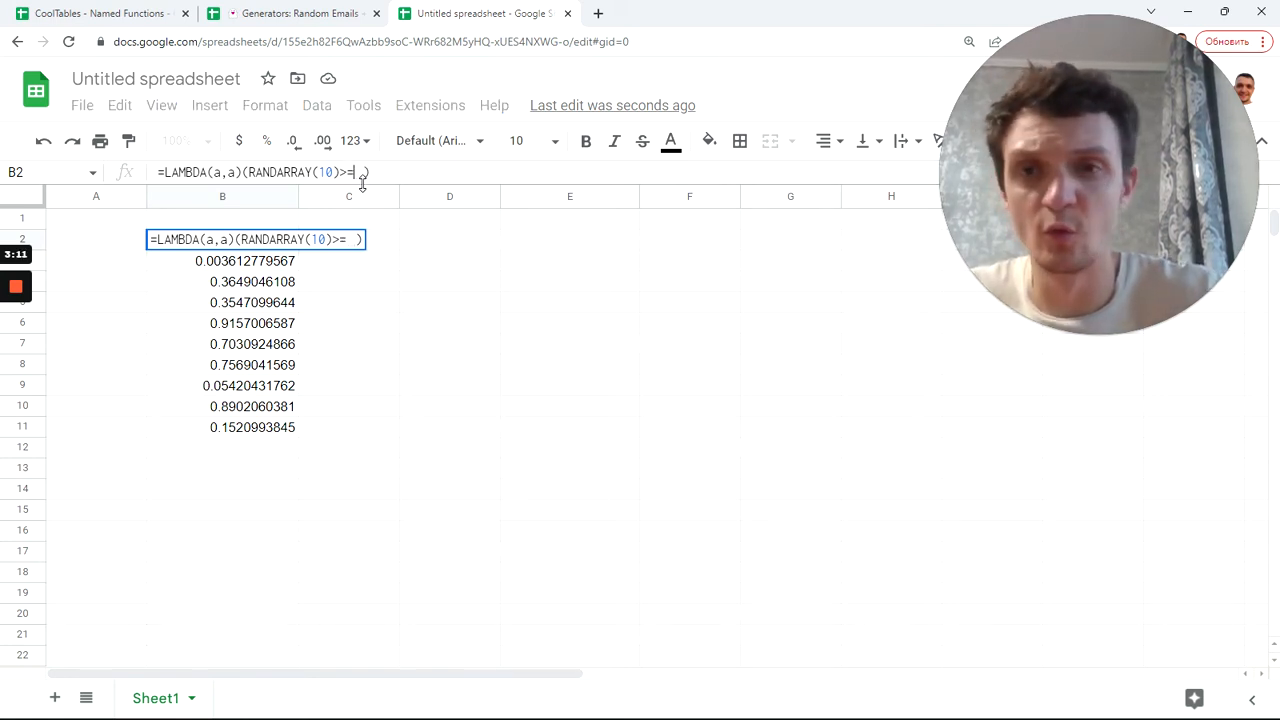
pyautogui.write('0.5')
pyautogui.press('Return')
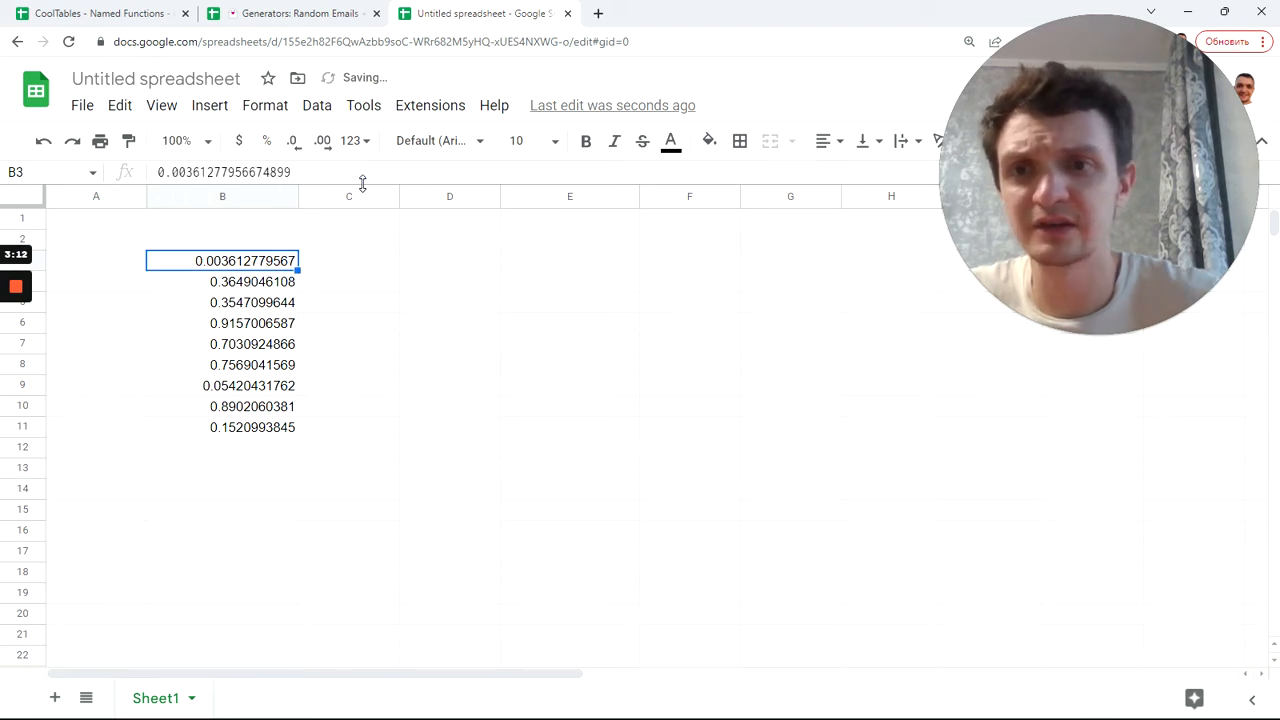
# Step: Wrap the comparison in INDEX: =LAMBDA(a,a)(INDEX(RANDARRAY(10)>=0.5))
pyautogui.click(253, 241)
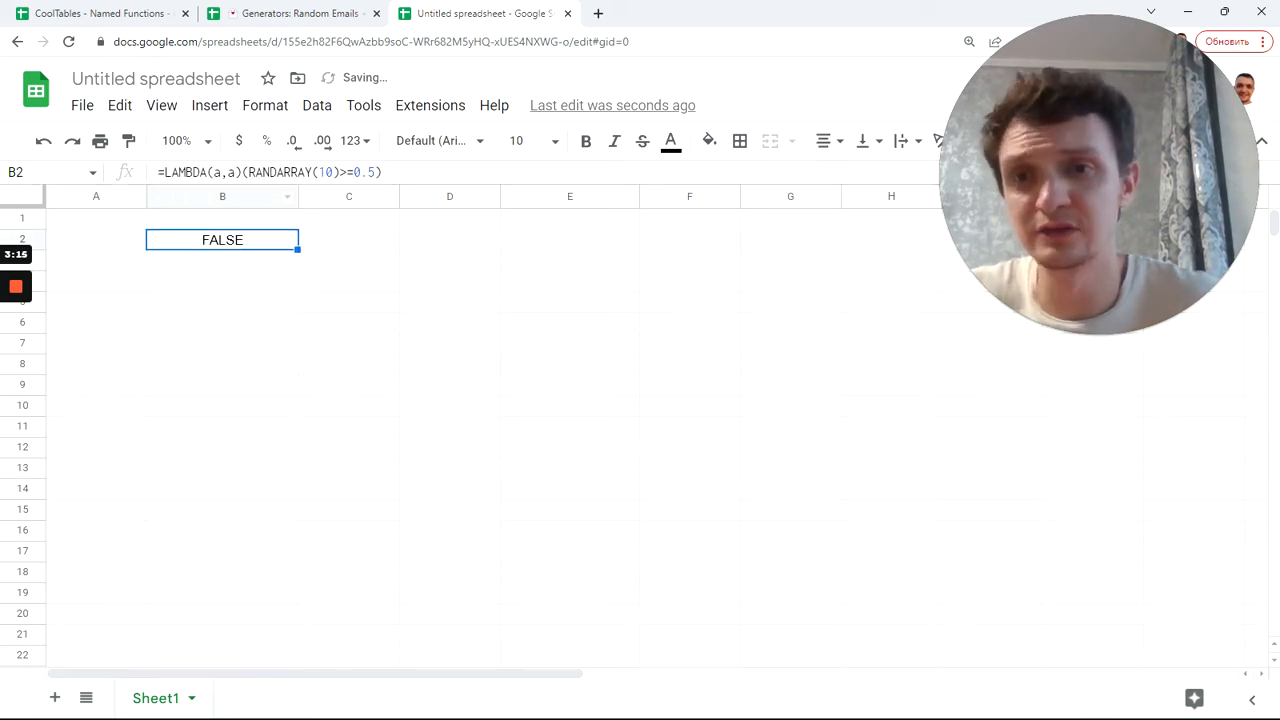
pyautogui.moveTo(247, 172); pyautogui.dragTo(377, 172)
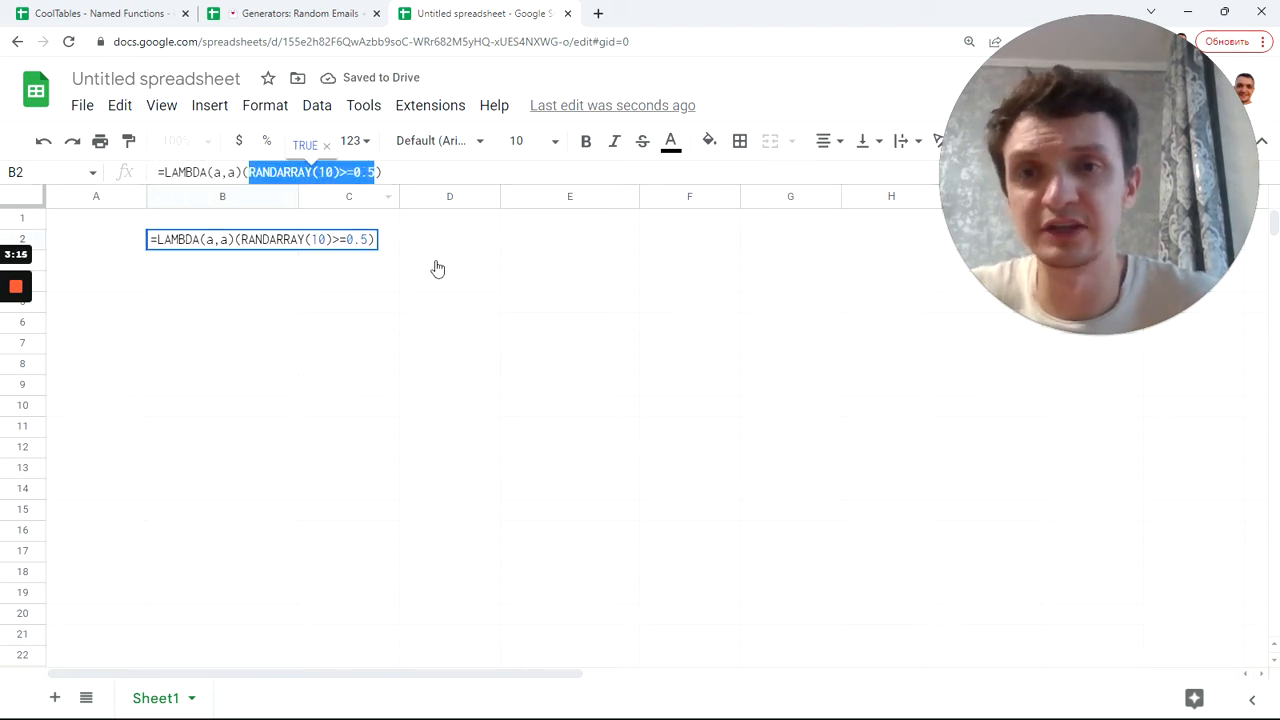
pyautogui.press('BackSpace')
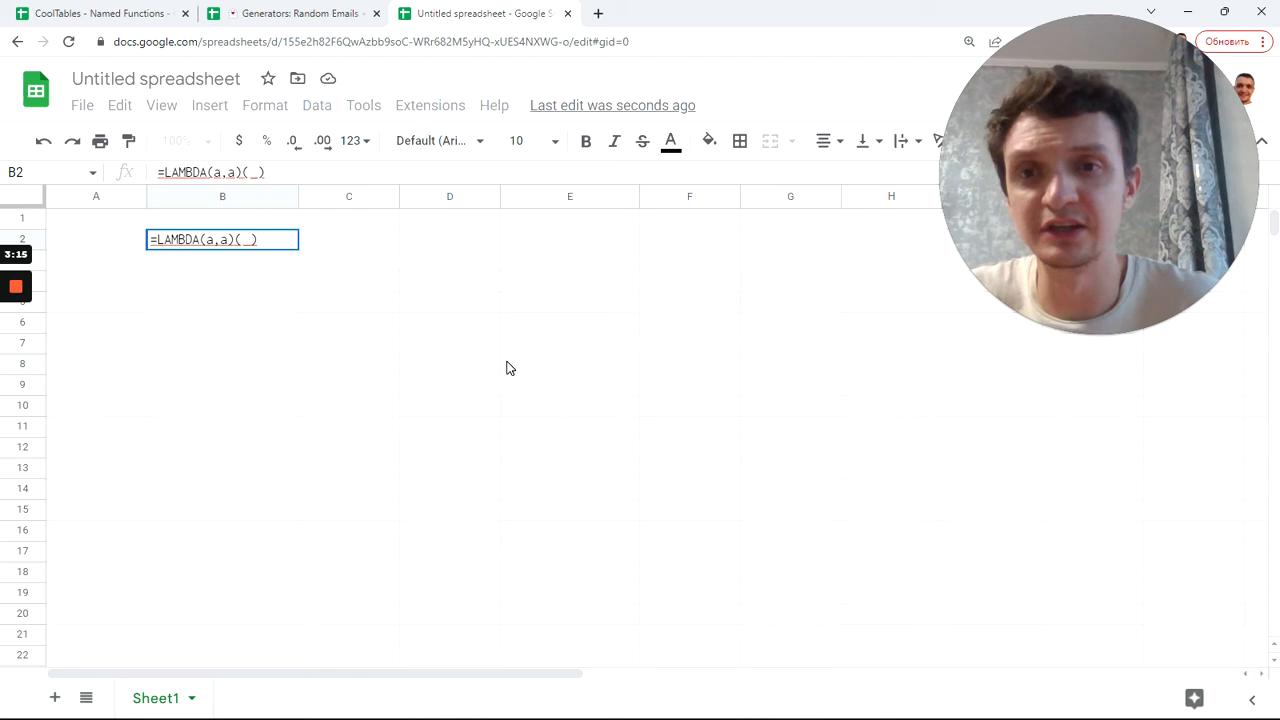
pyautogui.write('ind')
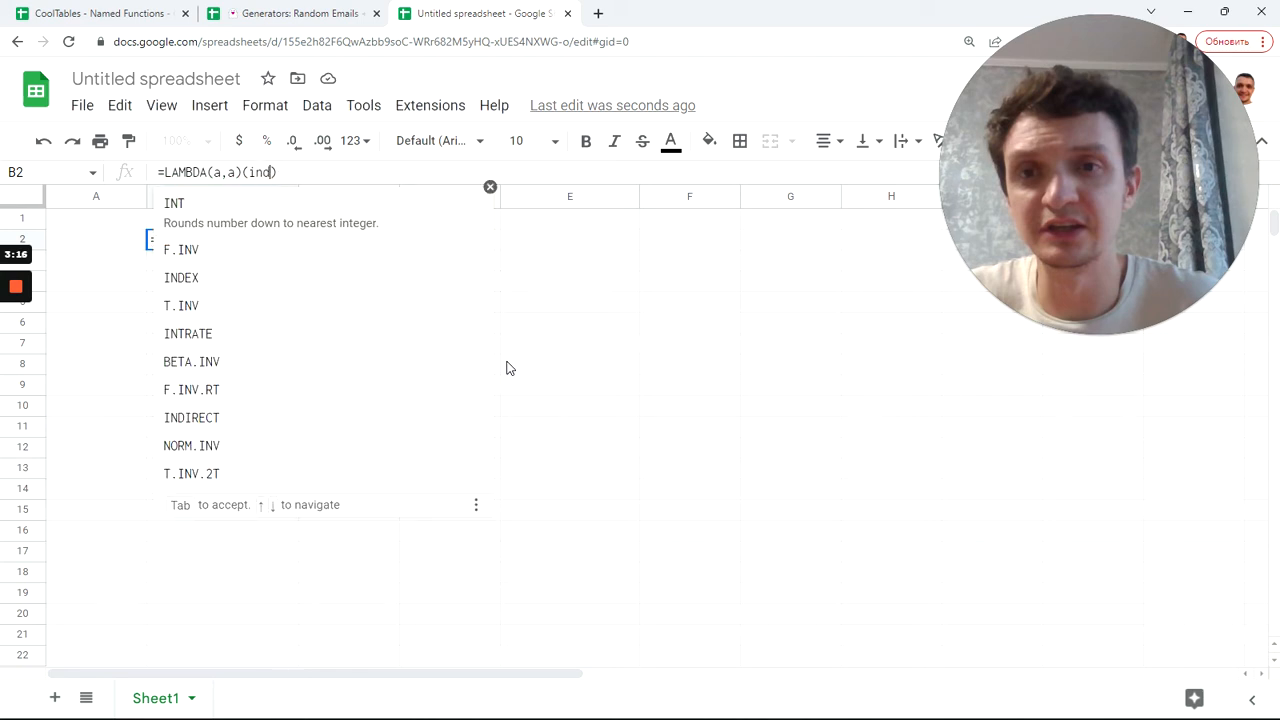
pyautogui.press('Tab')
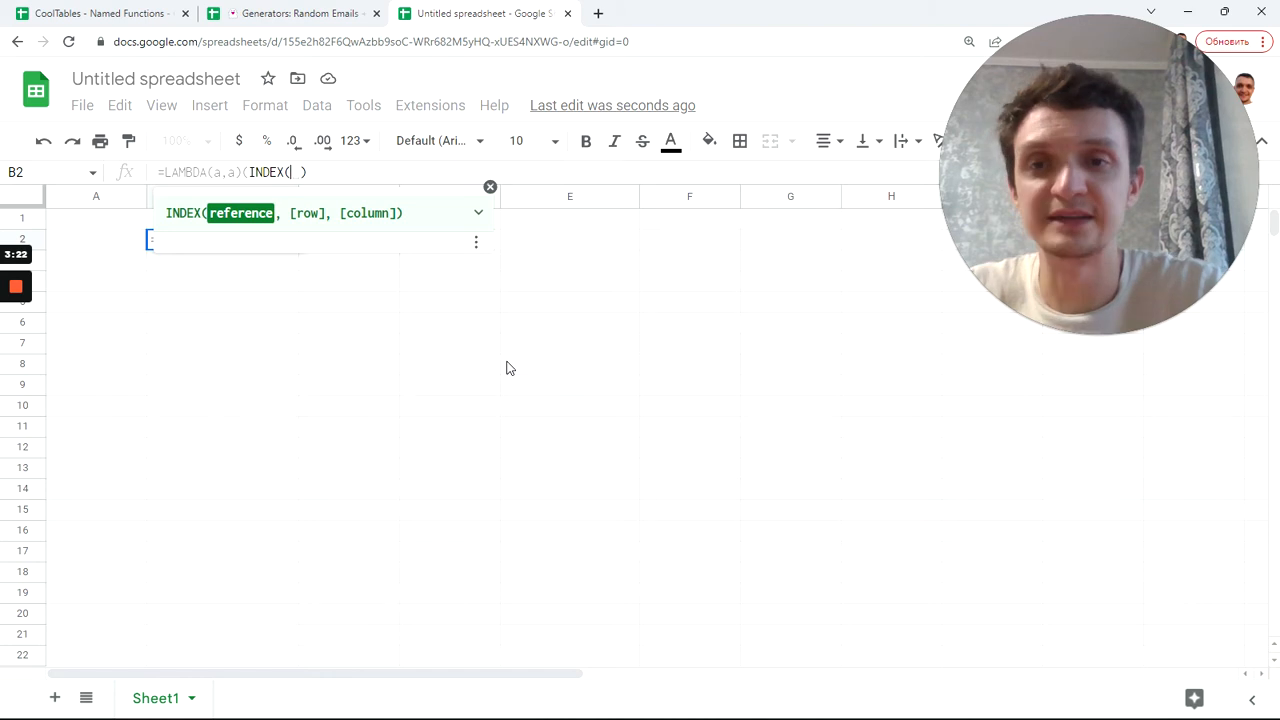
pyautogui.write('RANDARRAY(10)>=0.5')
pyautogui.write(')')
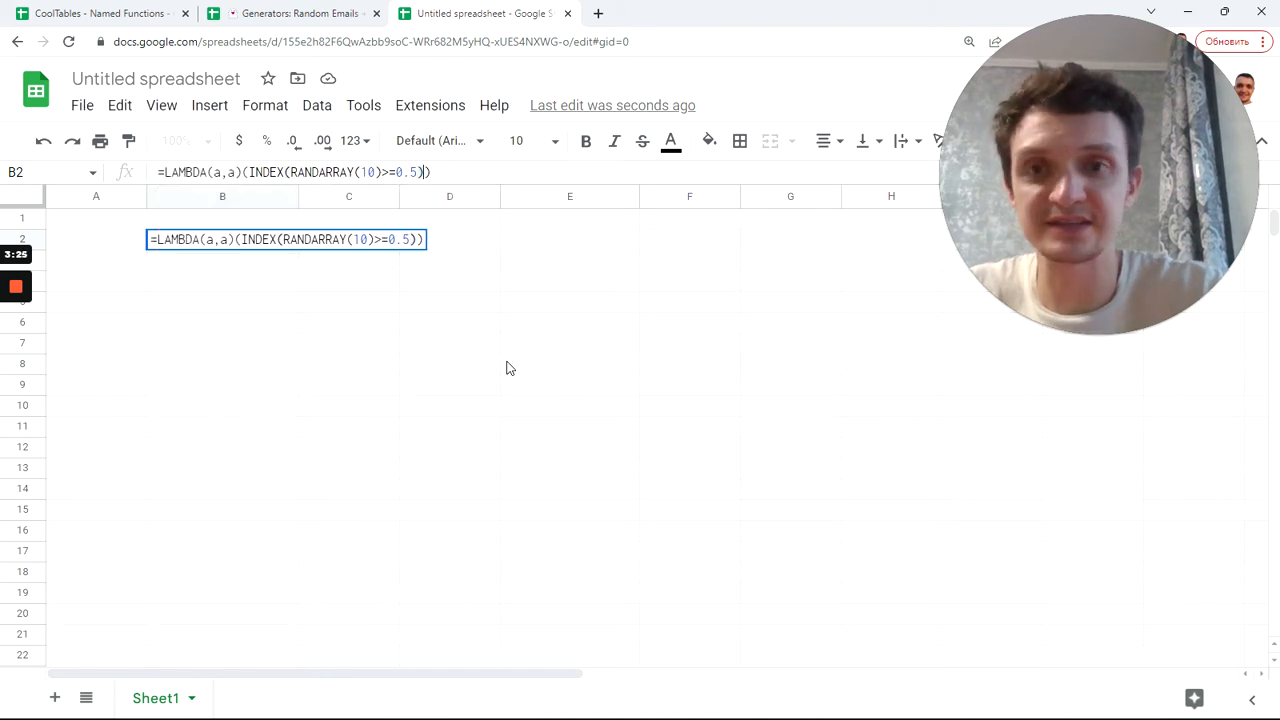
pyautogui.press('Return')
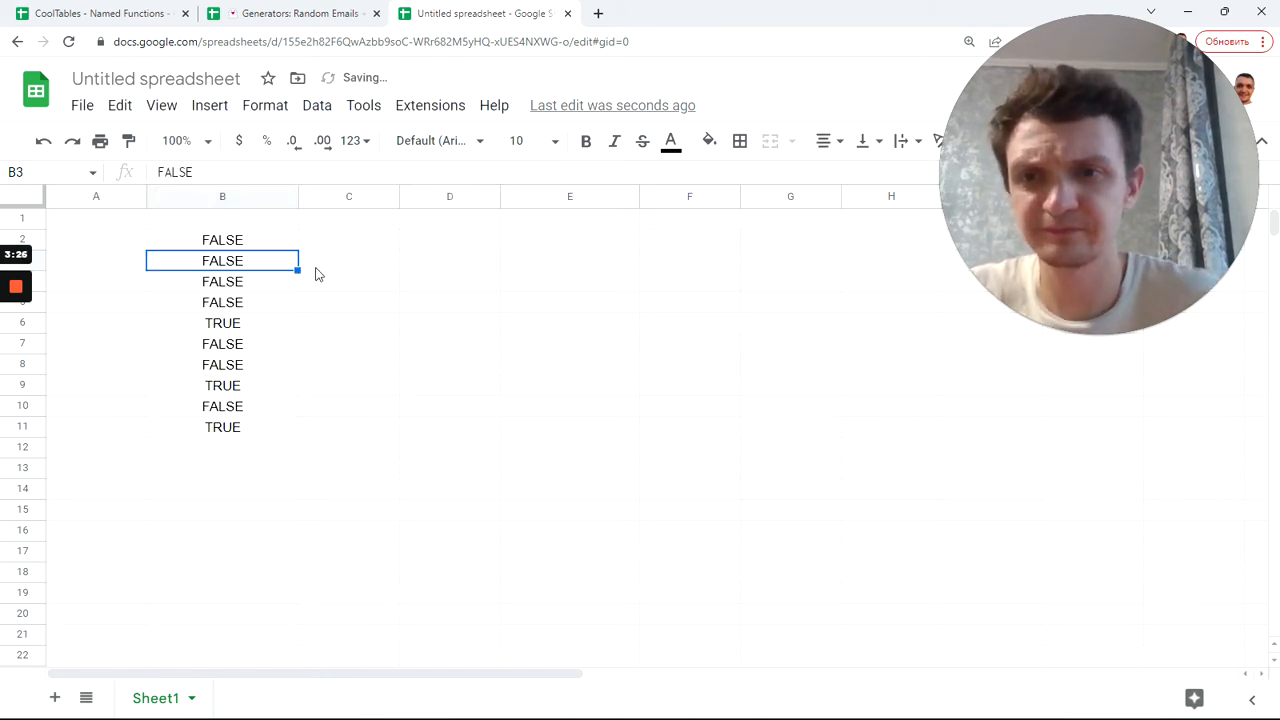
pyautogui.click(270, 247)
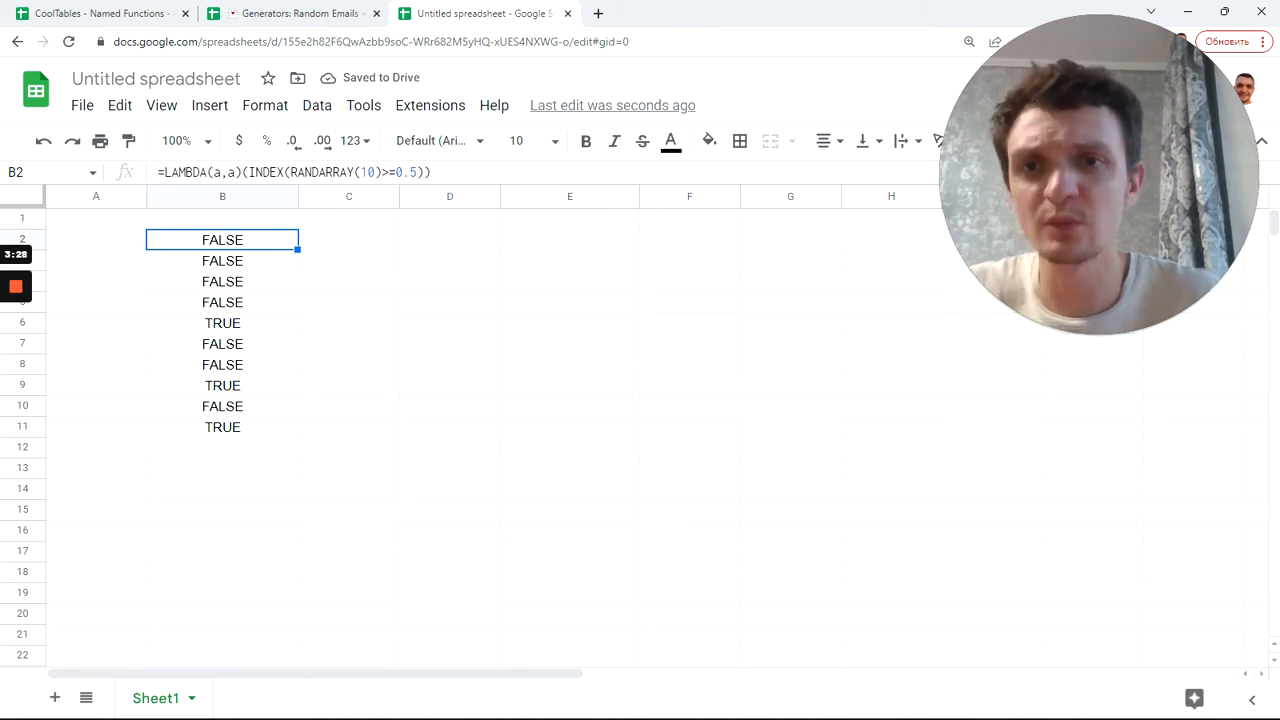
# Step: Change the threshold in B2's formula from 0.5 to 1/3
pyautogui.doubleClick(366, 172)
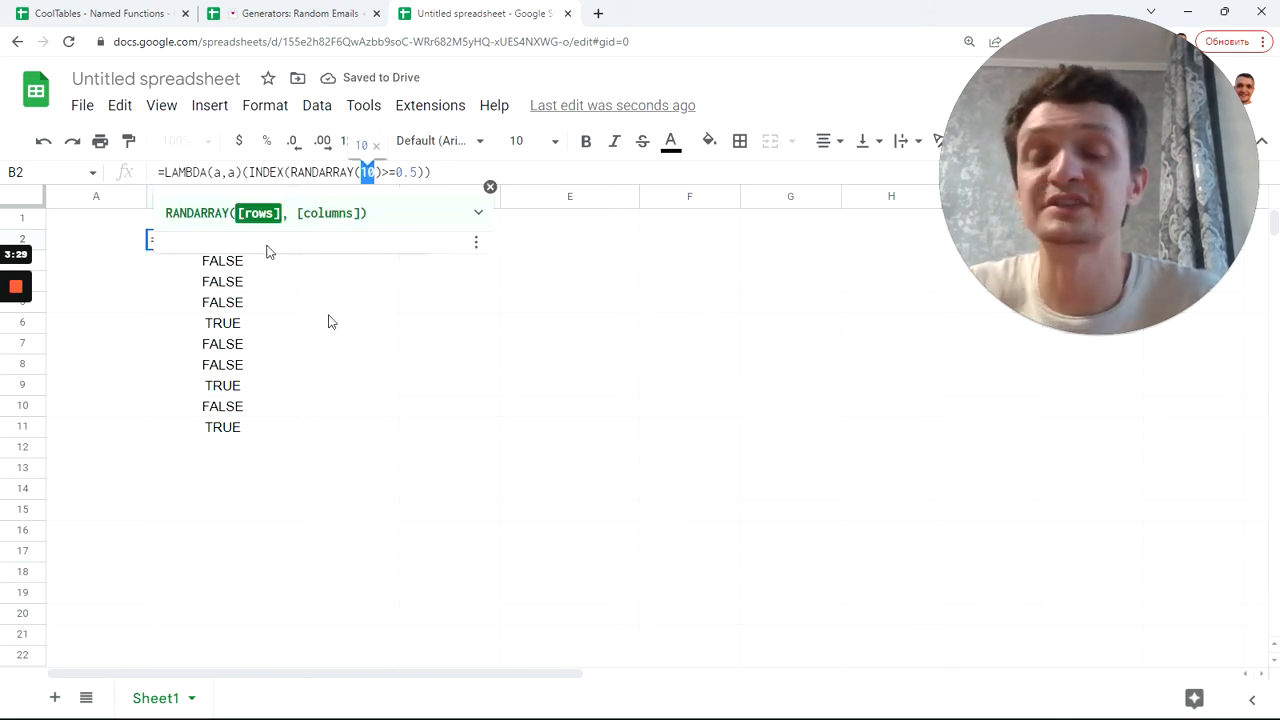
pyautogui.press('Escape')
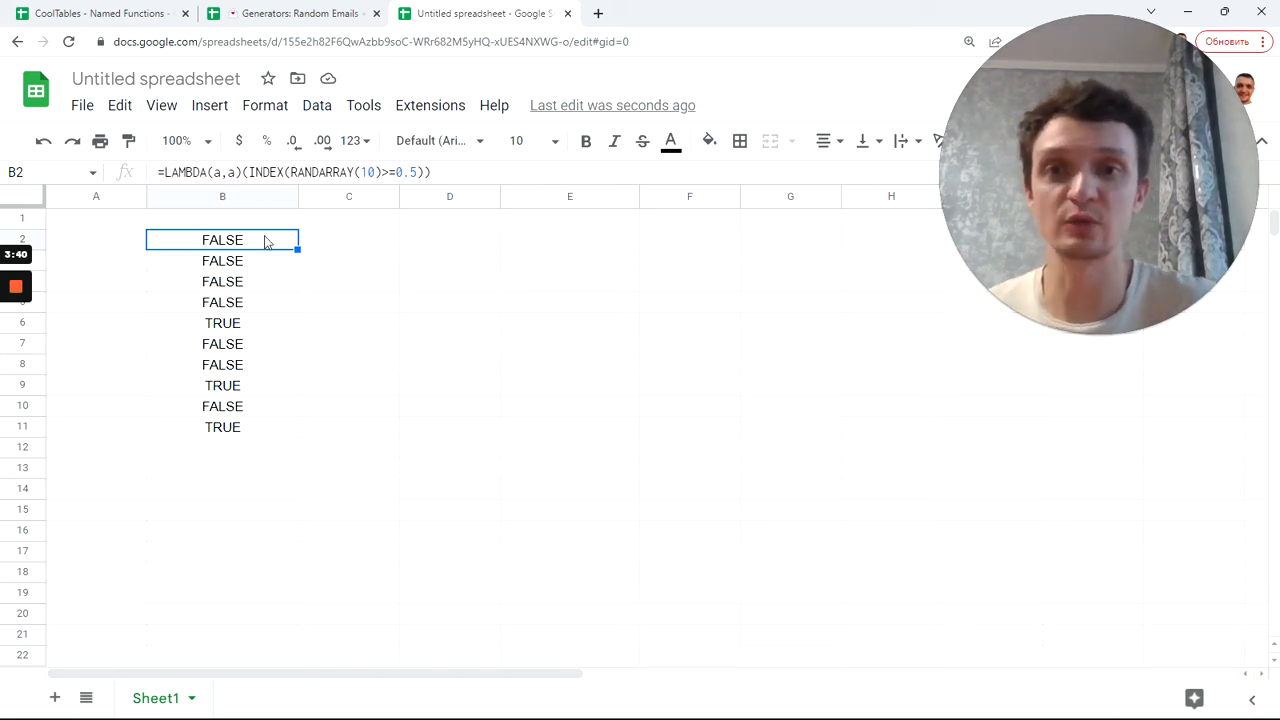
pyautogui.moveTo(396, 172); pyautogui.dragTo(417, 172)
pyautogui.write('1')
pyautogui.press('Right')
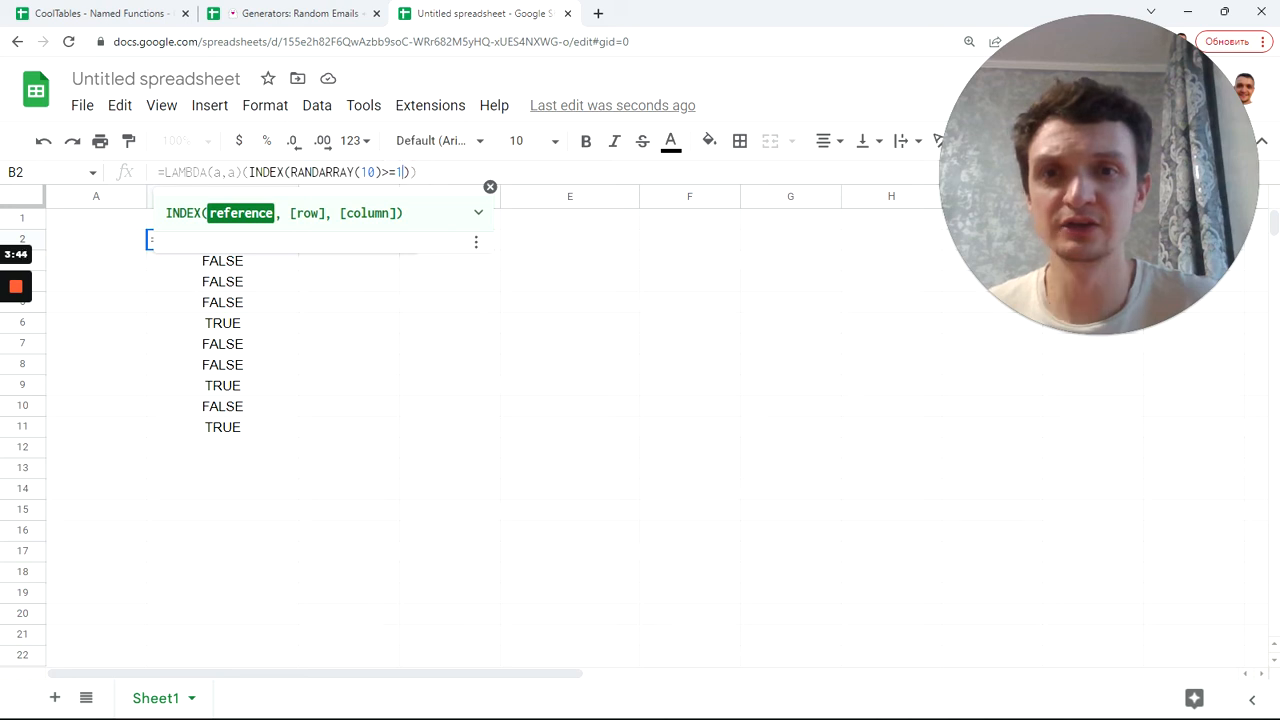
pyautogui.write('*3')
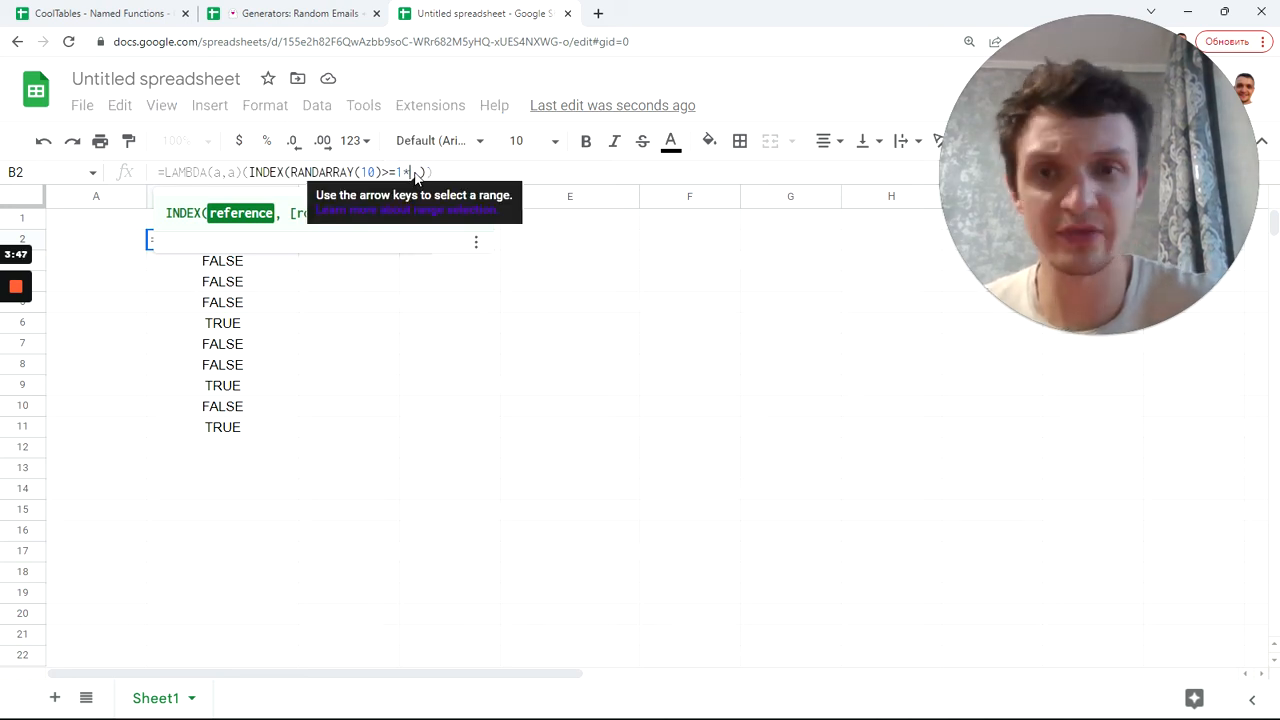
pyautogui.press('BackSpace')
pyautogui.press('BackSpace')
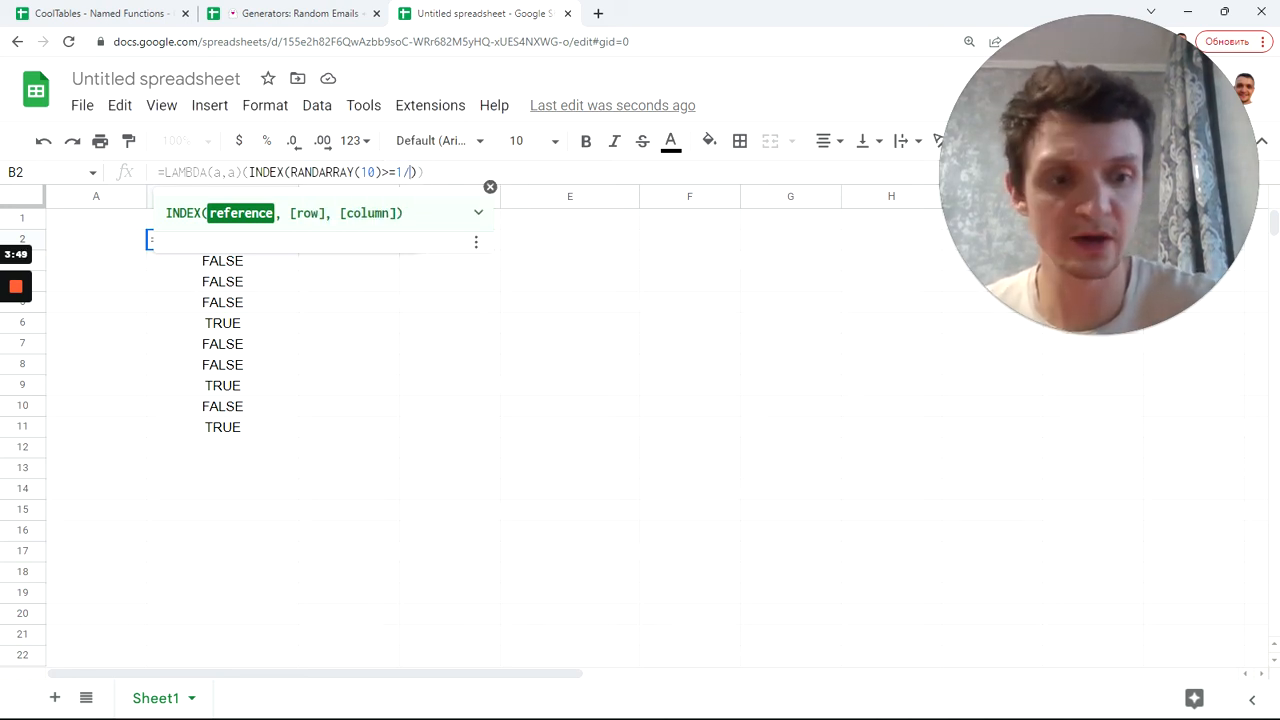
pyautogui.write('/3')
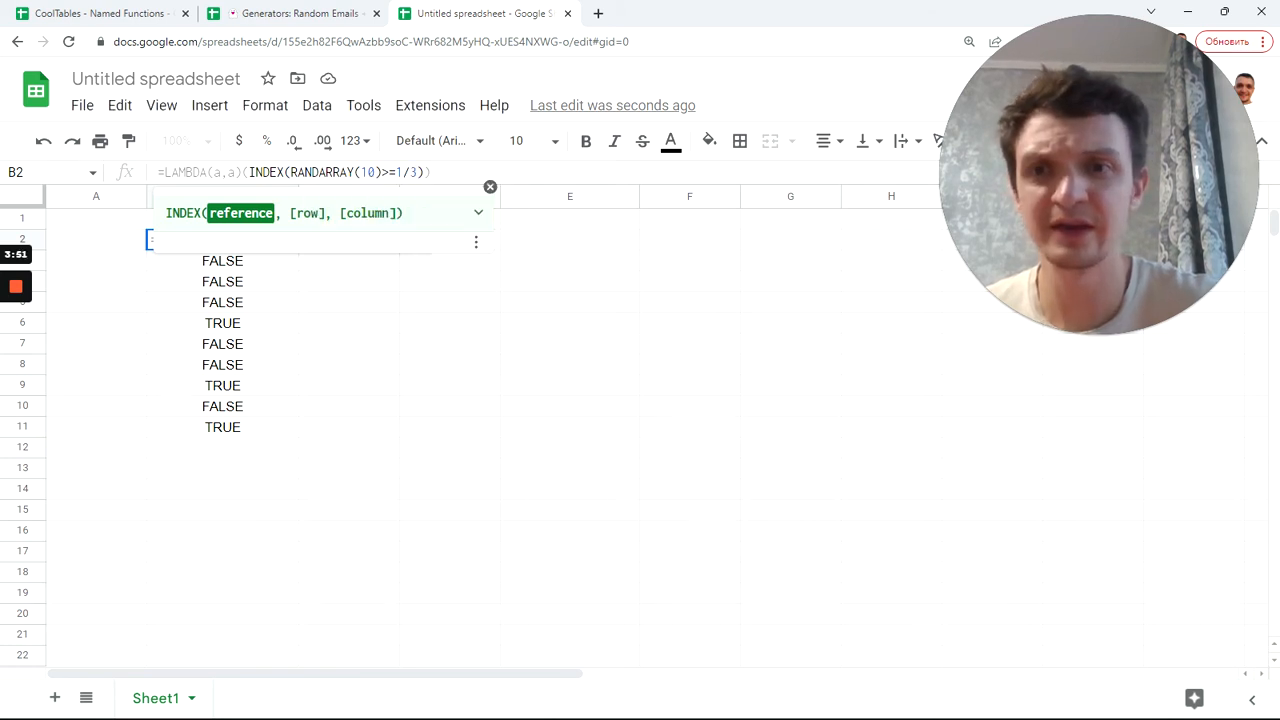
pyautogui.press('Return')
# Step: Multi-select result cells in B2:B11 to count the TRUE values
pyautogui.press('Down')
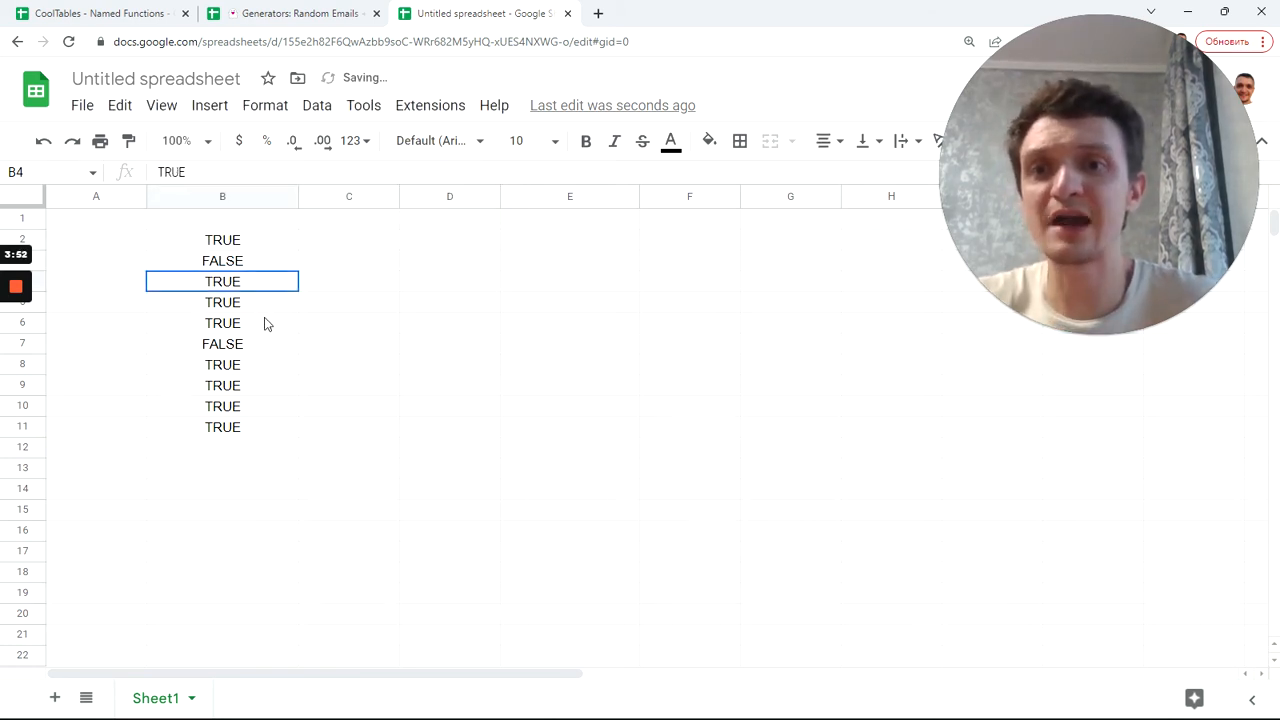
pyautogui.moveTo(265, 318); pyautogui.dragTo(266, 328)
pyautogui.moveTo(253, 371); pyautogui.dragTo(252, 425)
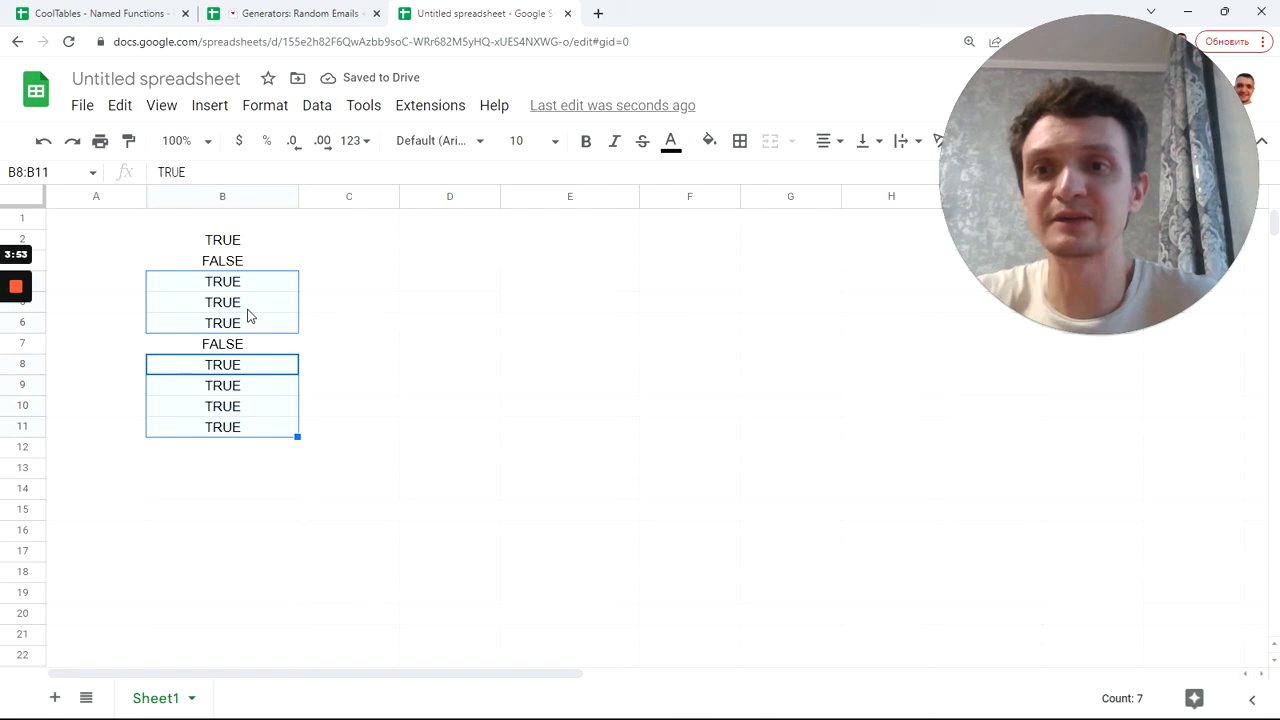
pyautogui.click(242, 243)
pyautogui.keyDown('ctrl'); pyautogui.click(240, 346); pyautogui.keyUp('ctrl')
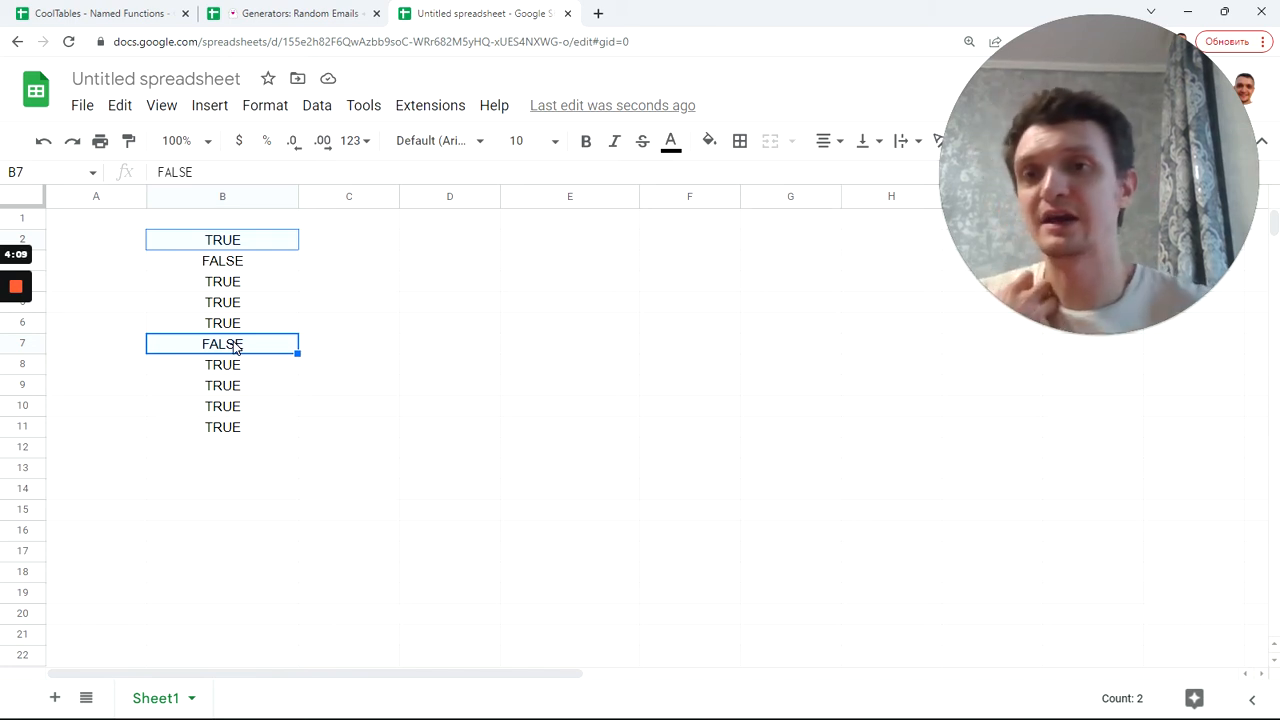
# Step: Inspect B2's formula and preview the 1/3 threshold, committing it unchanged
pyautogui.click(200, 249)
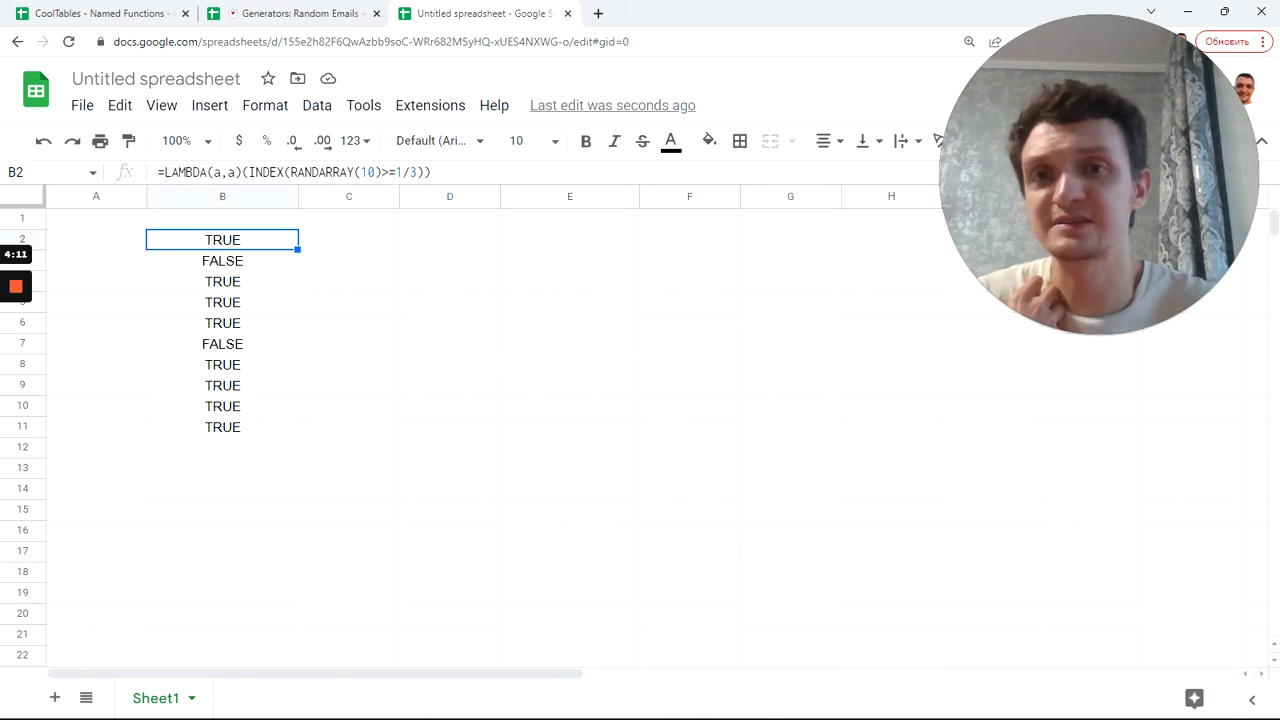
pyautogui.doubleClick(367, 172)
pyautogui.click(396, 172)
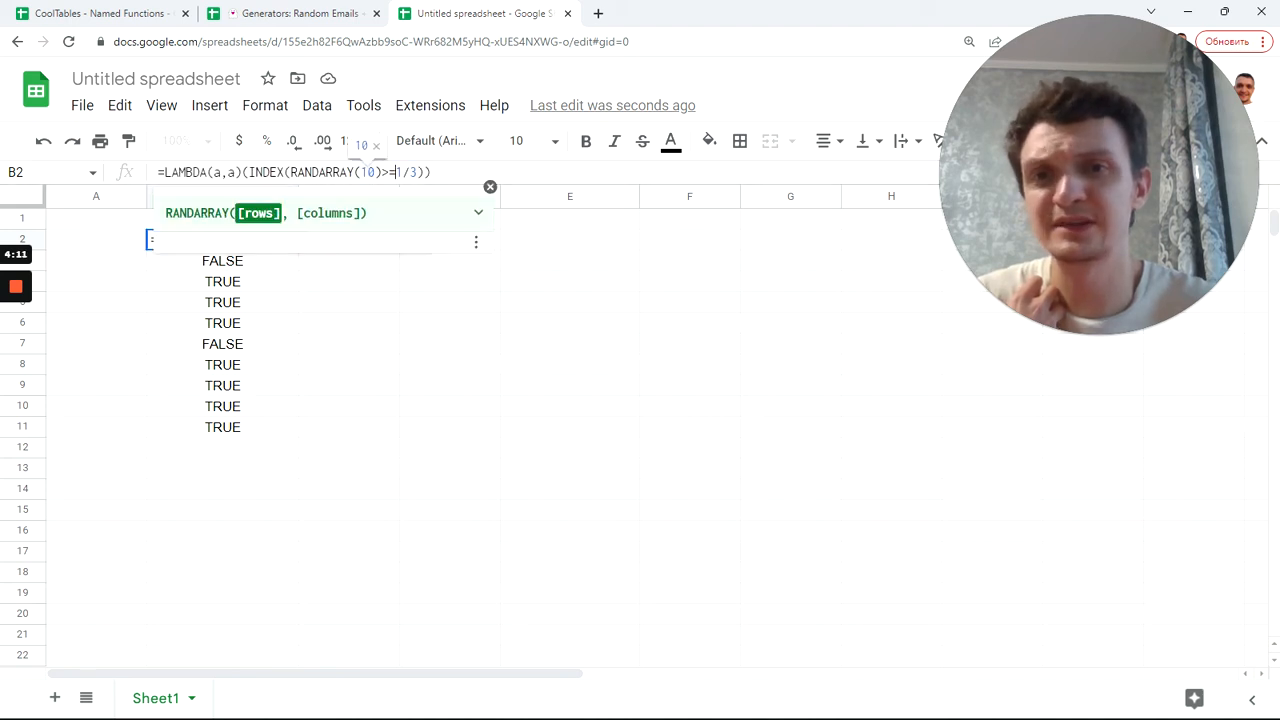
pyautogui.moveTo(396, 172); pyautogui.dragTo(418, 172)
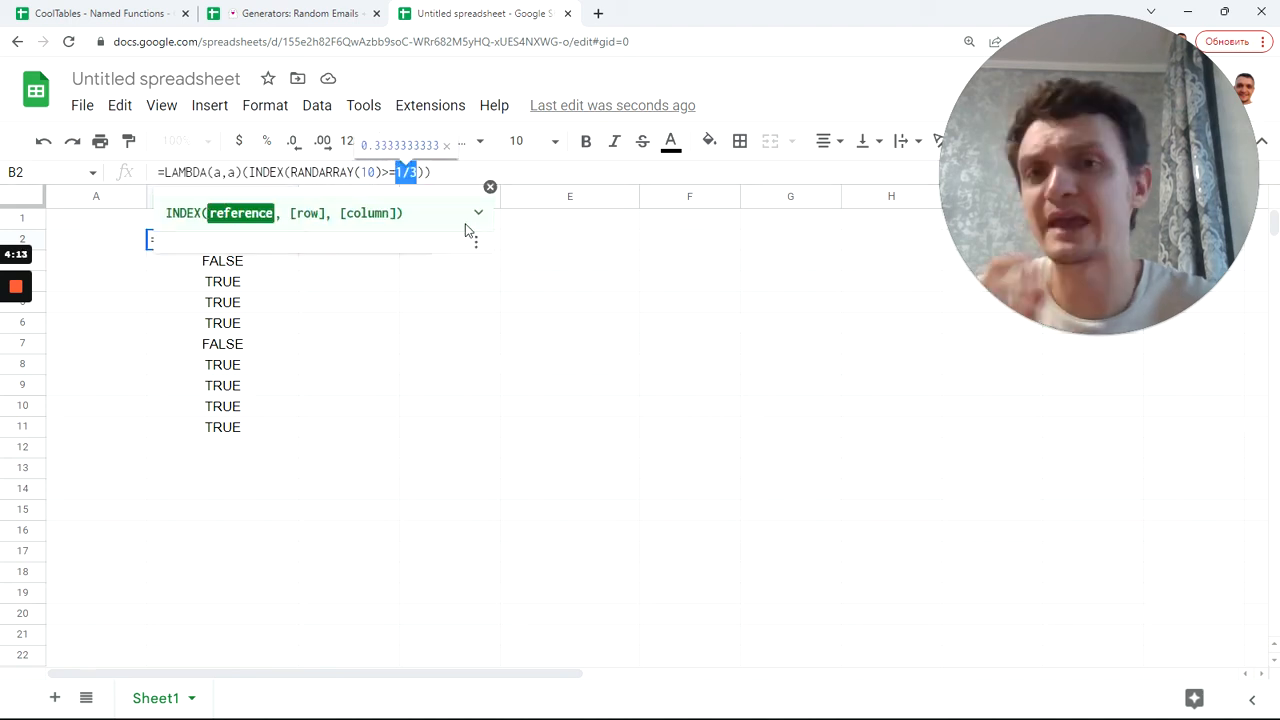
pyautogui.press('Return')
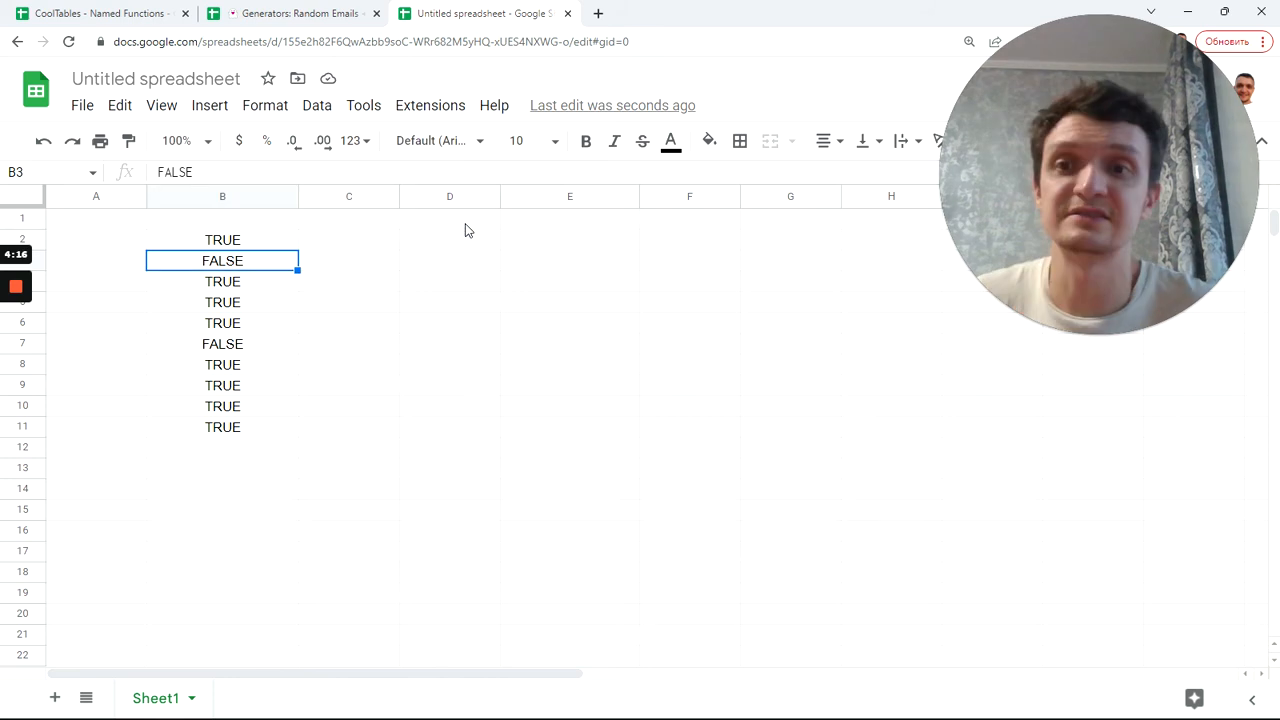
# Step: Check the values in D2 and B5, then return to B2's formula
pyautogui.click(466, 245)
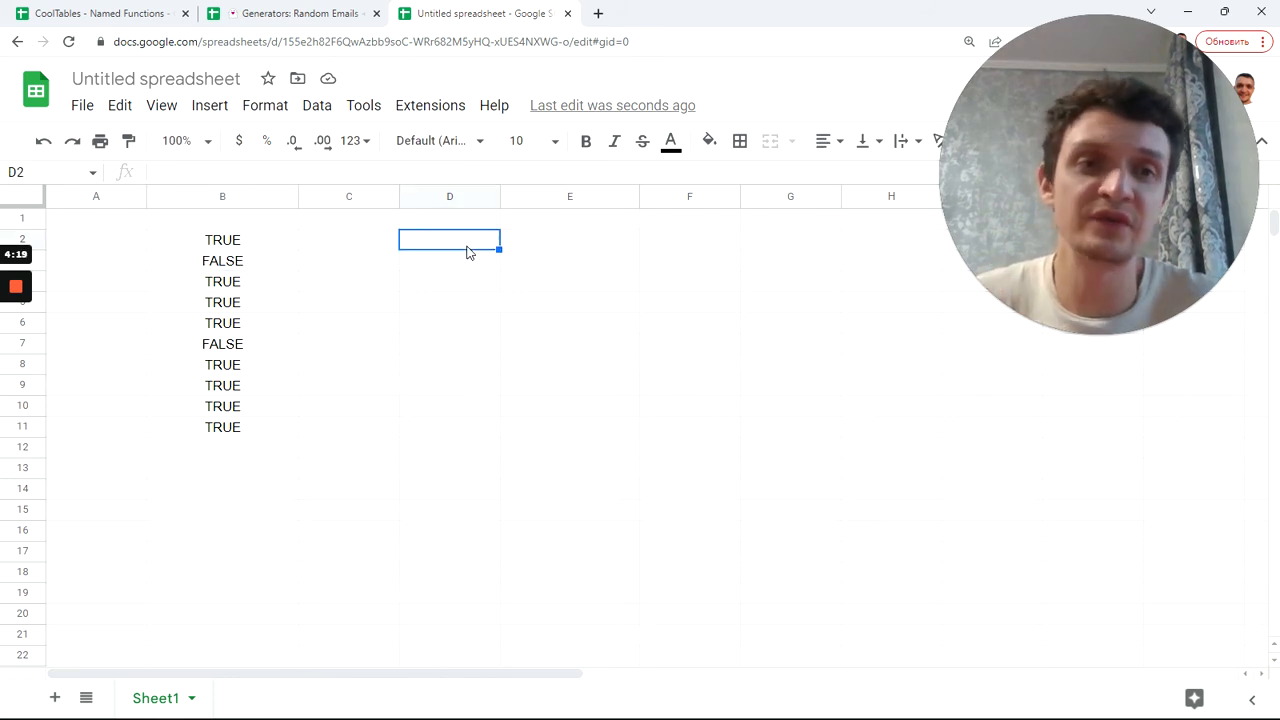
pyautogui.click(268, 250)
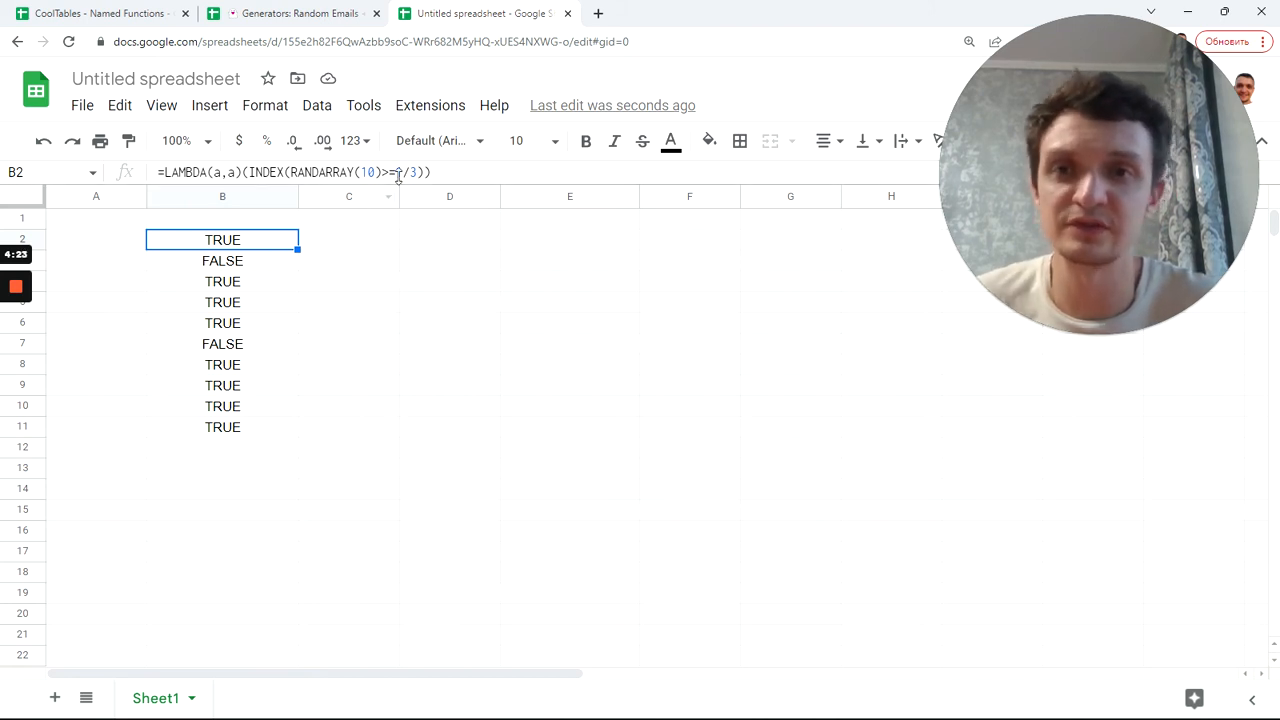
pyautogui.click(264, 302)
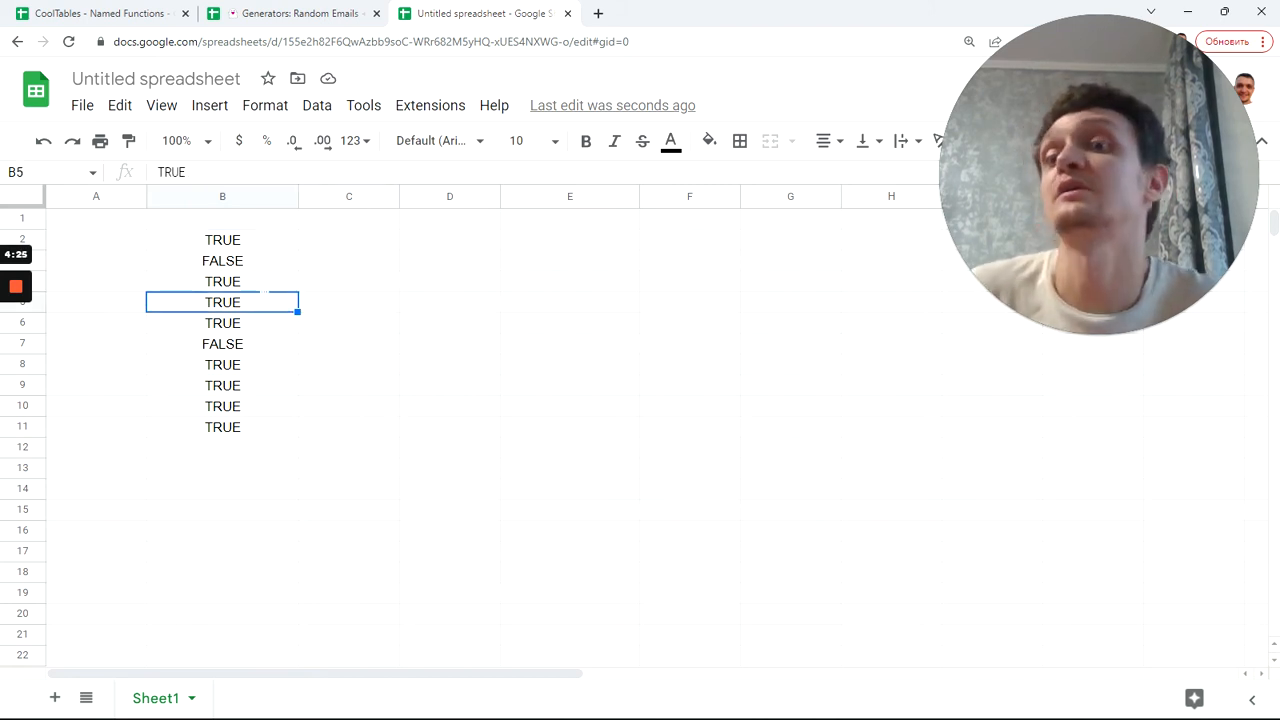
pyautogui.click(261, 241)
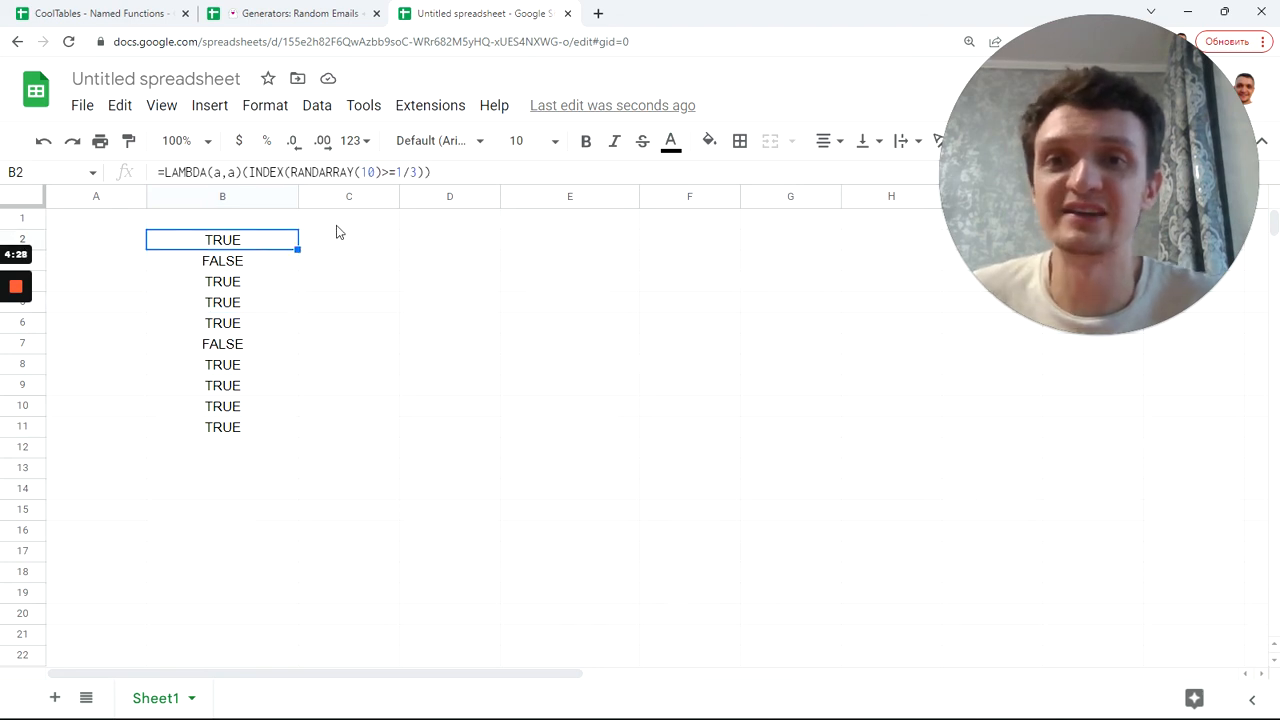
# Step: Change B2's threshold from 1/3 to 2/3, leaving TRUE only in B7 and B10
pyautogui.click(397, 172)
pyautogui.press('Delete')
pyautogui.write('2')
pyautogui.press('Return')
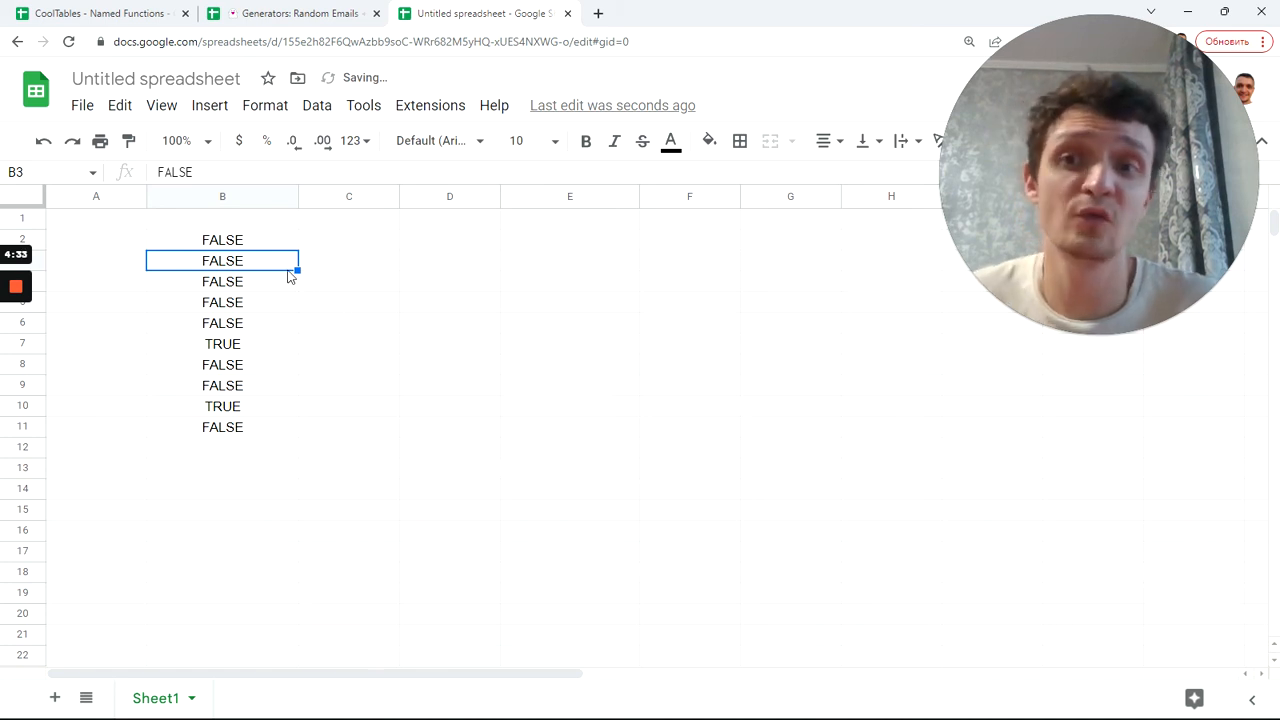
pyautogui.click(249, 242)
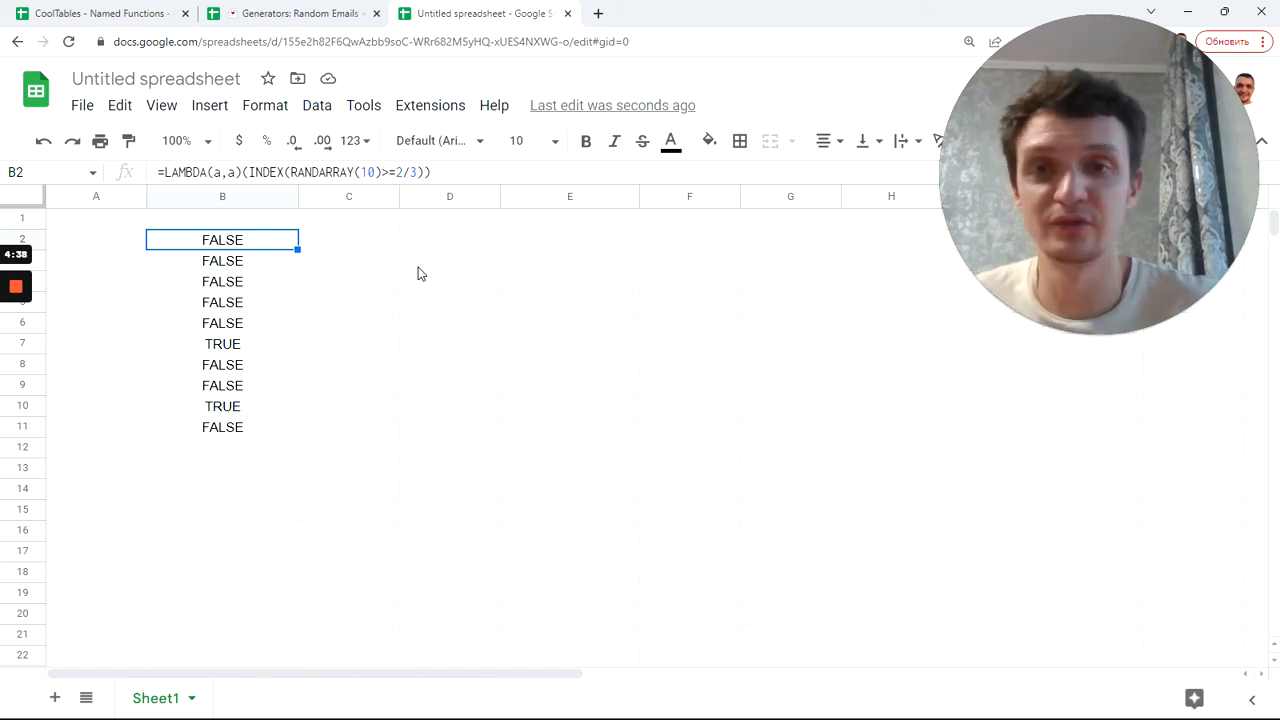
pyautogui.press('Return')
pyautogui.press('Return')
pyautogui.press('Down')
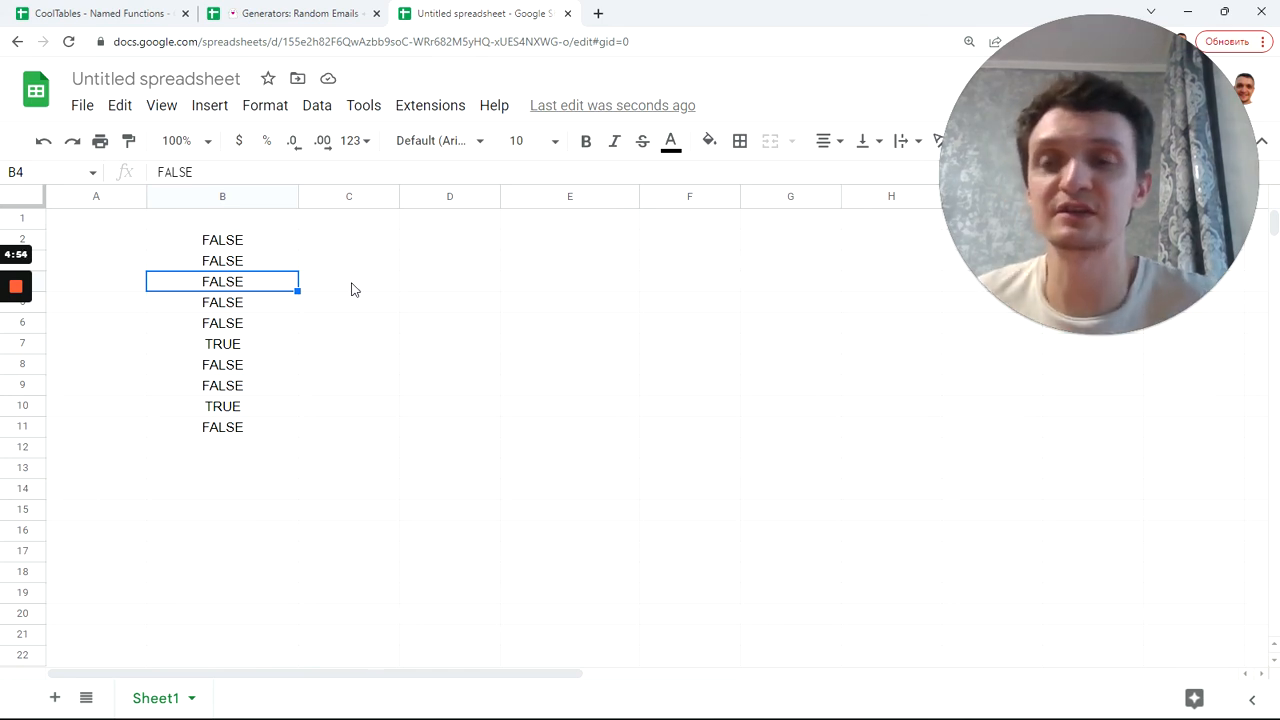
pyautogui.moveTo(6, 316)
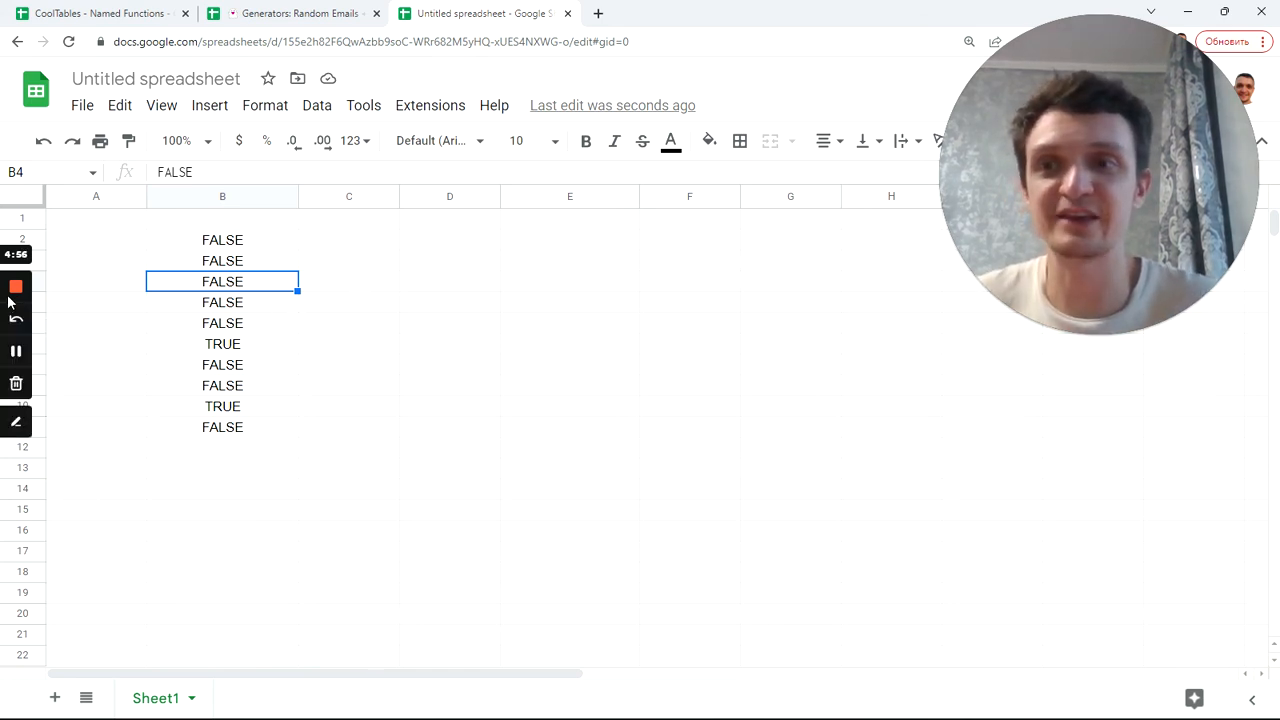